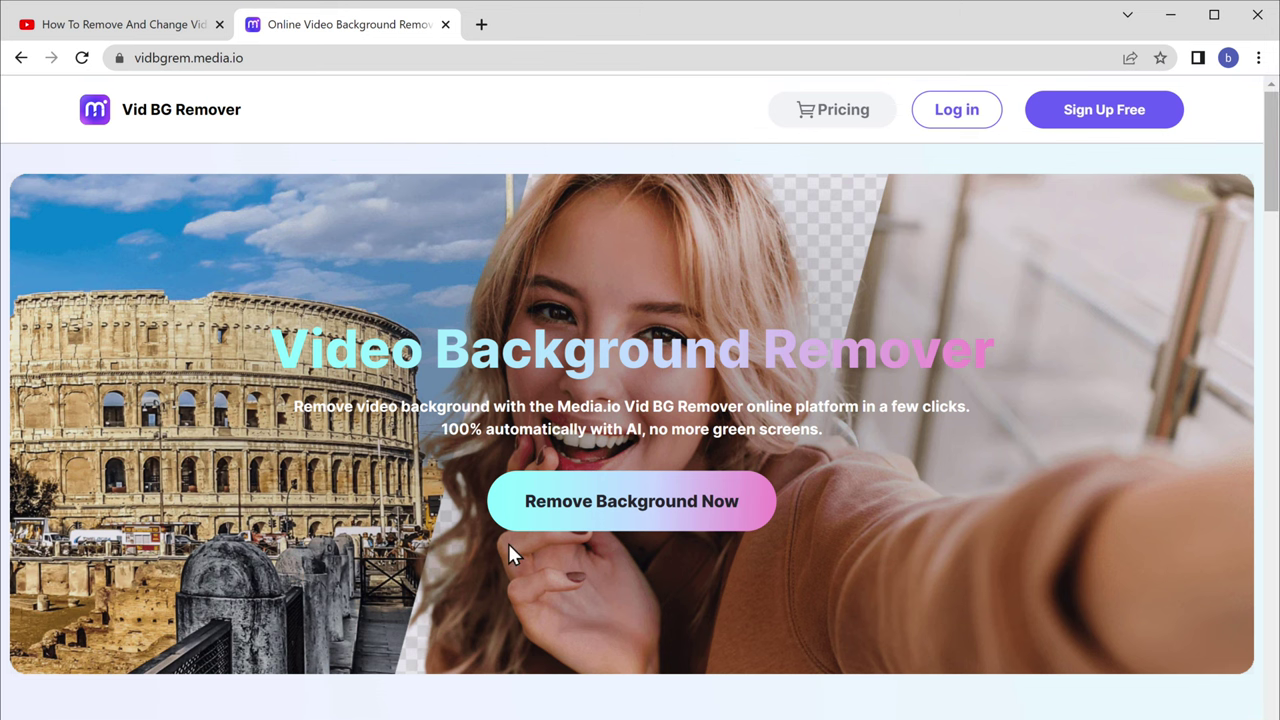
Sign up free with the existing Google account and open the Remove Background video upload page
left_click(1106, 112)
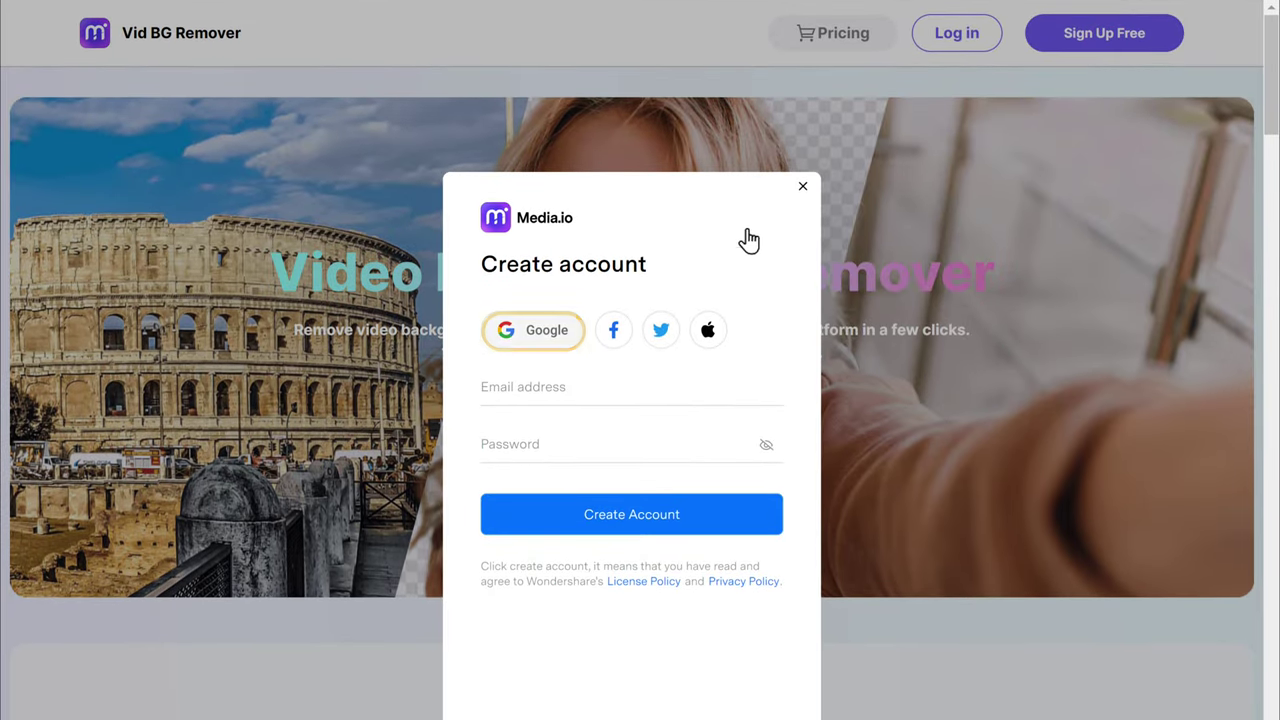
left_click(543, 333)
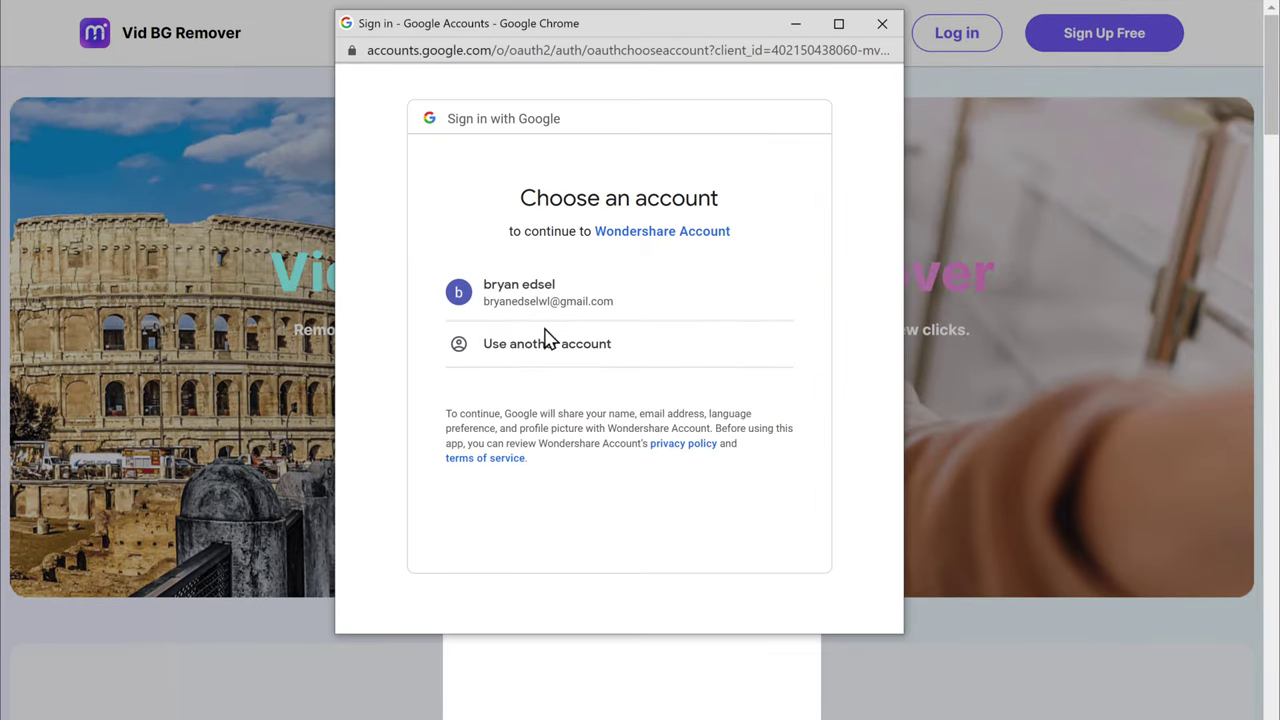
left_click(545, 310)
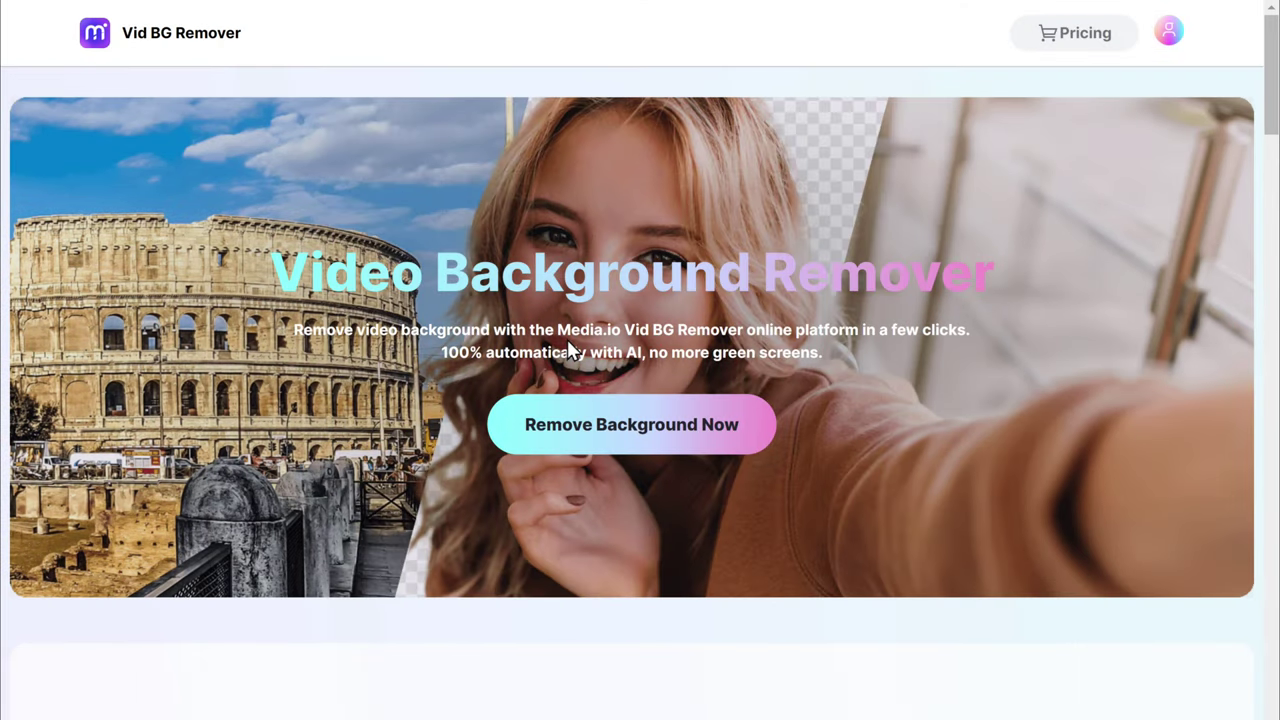
left_click(627, 440)
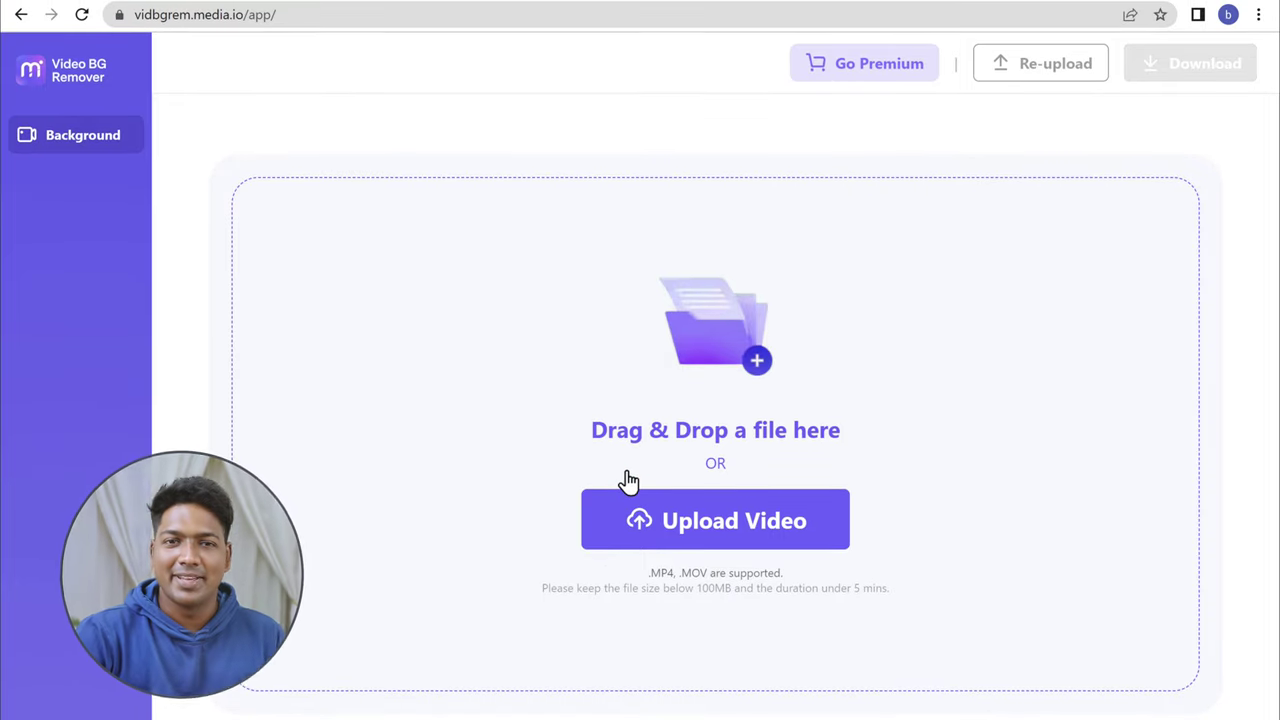
Upload the Remove Background video so its 10-second clip gets a transparent background
left_click(631, 494)
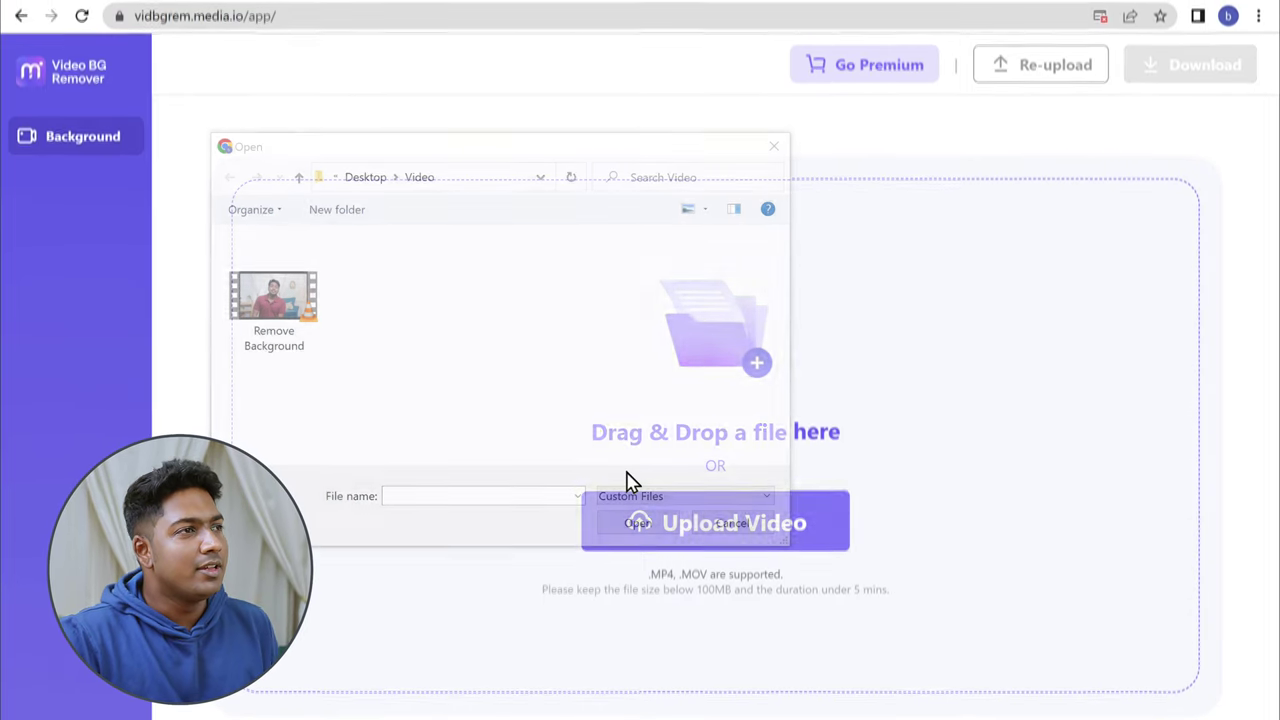
left_click(277, 323)
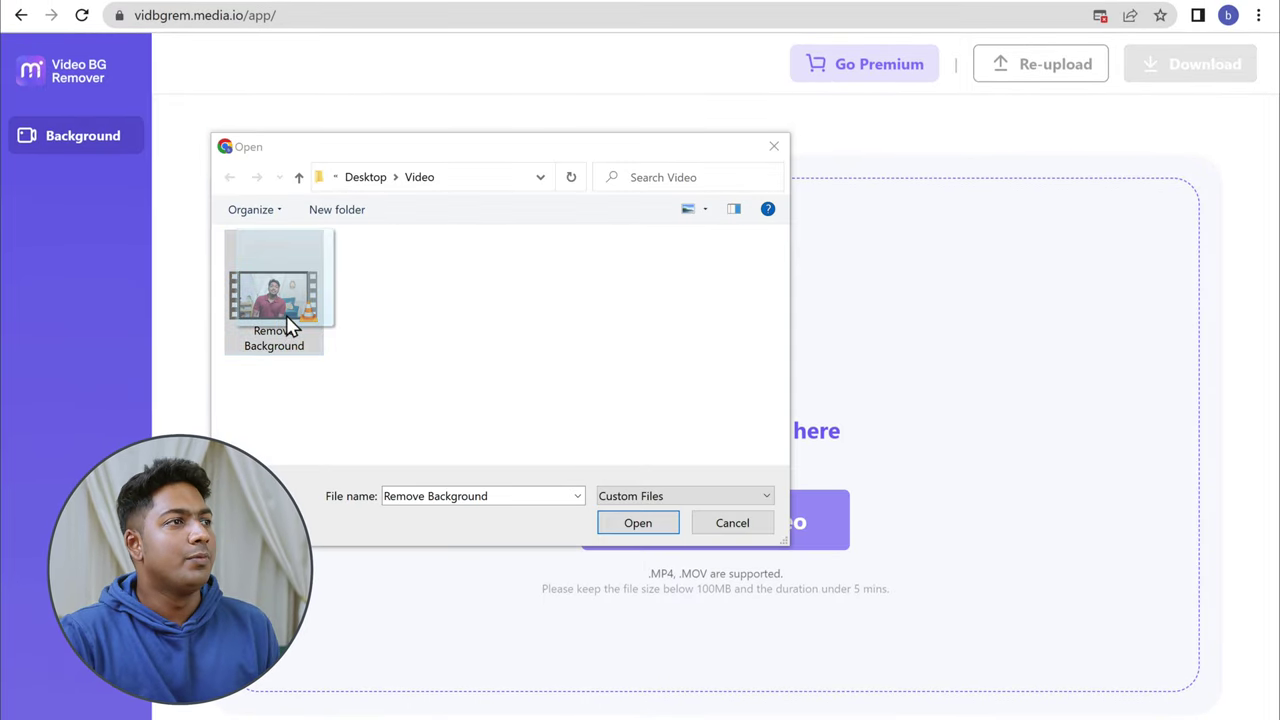
left_click_drag(289, 326, 847, 328)
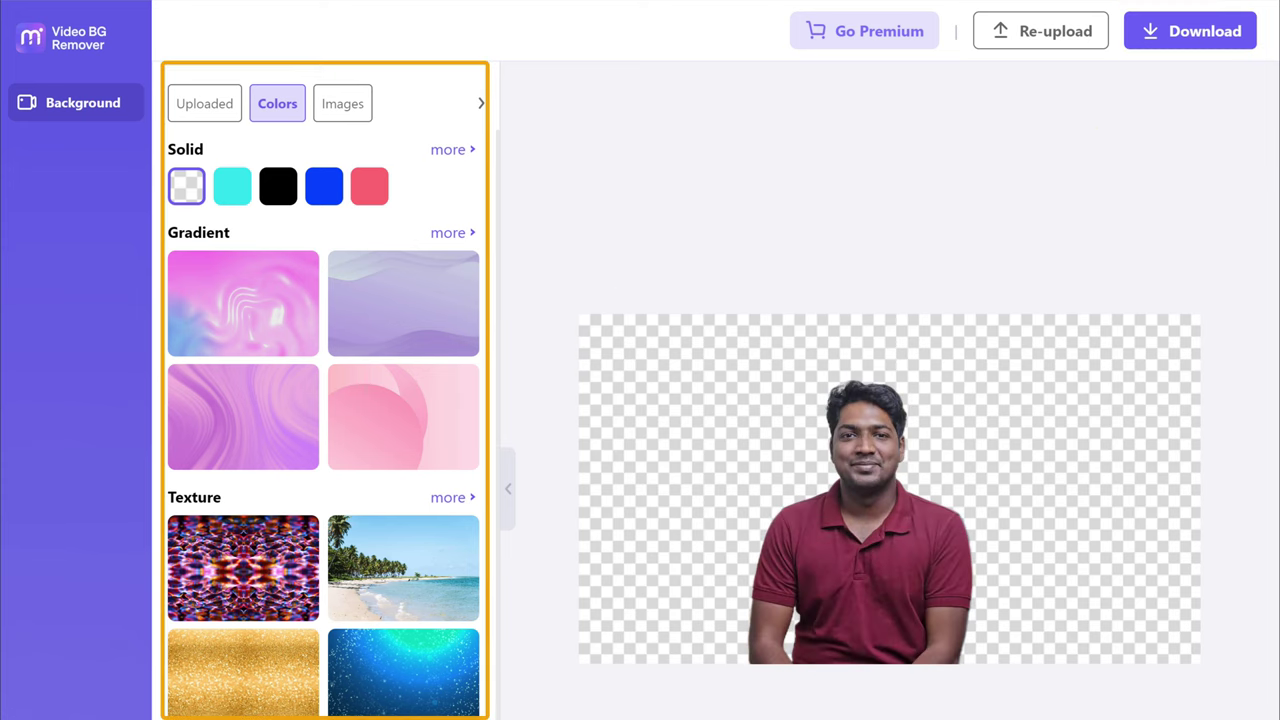
Try the brick wall, then import the Background room image and set it as the backdrop
left_click(342, 110)
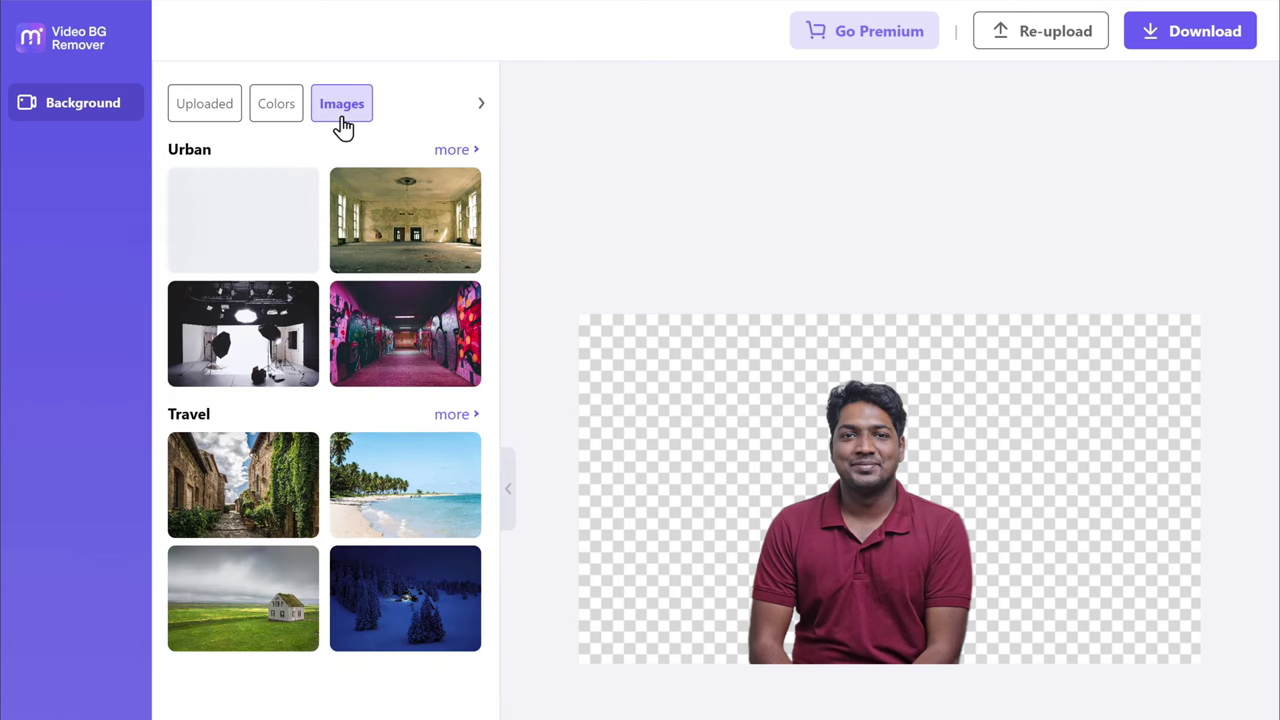
left_click(251, 205)
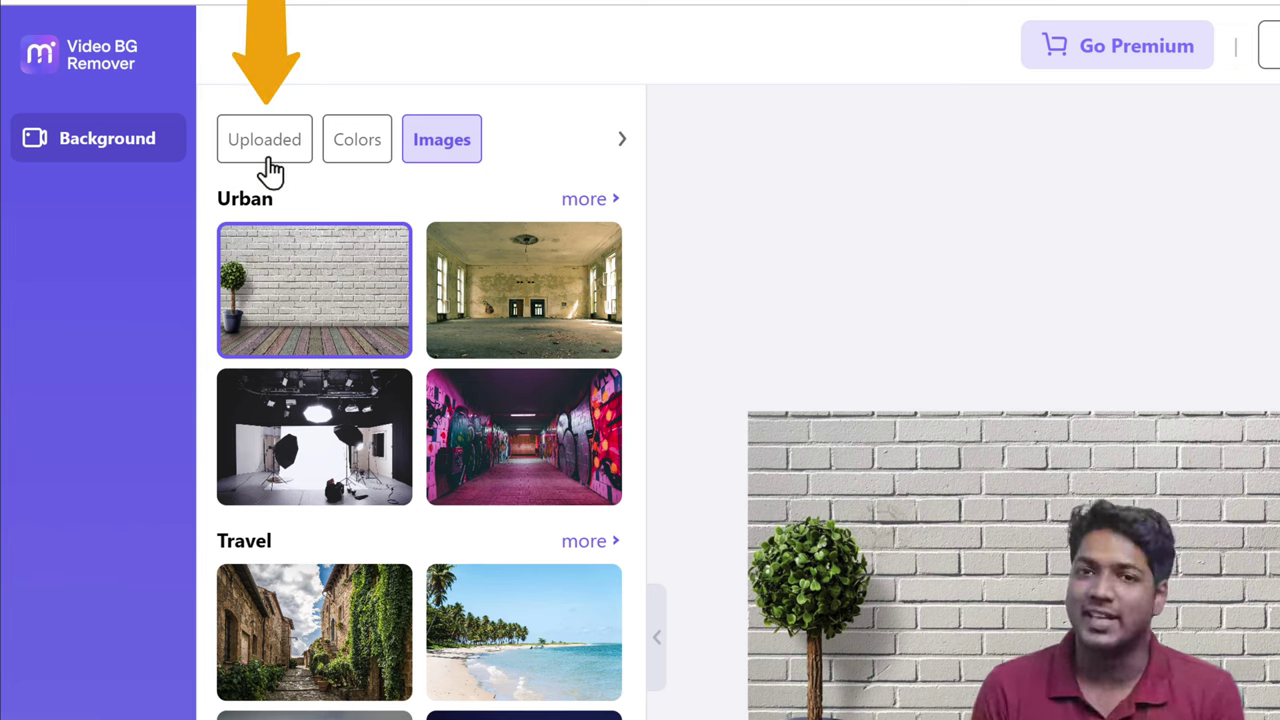
left_click(268, 170)
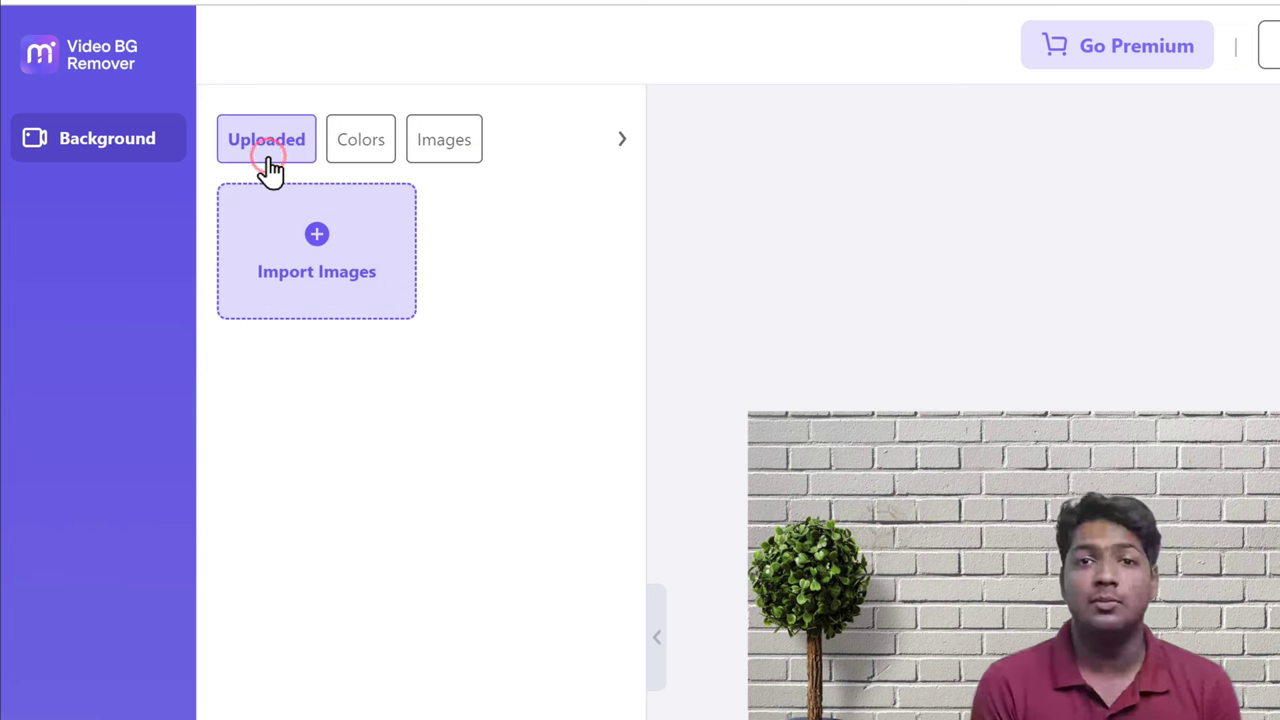
left_click(318, 240)
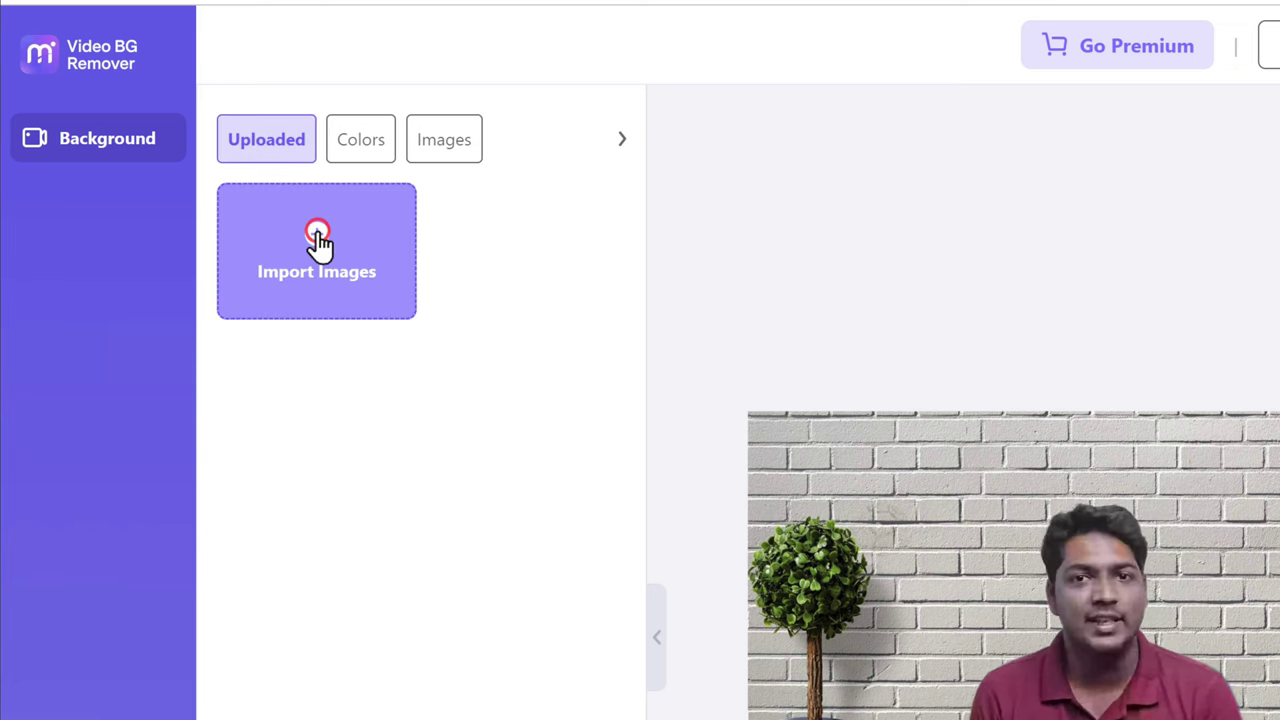
left_click(348, 310)
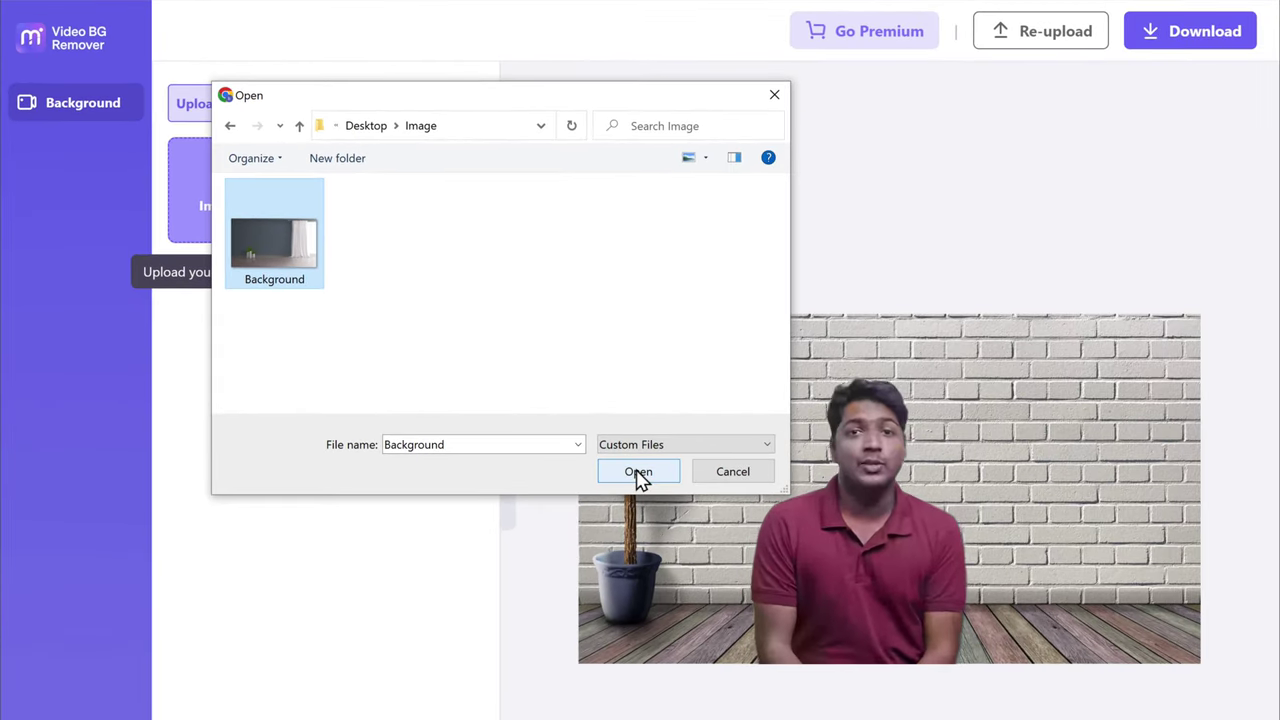
left_click(638, 472)
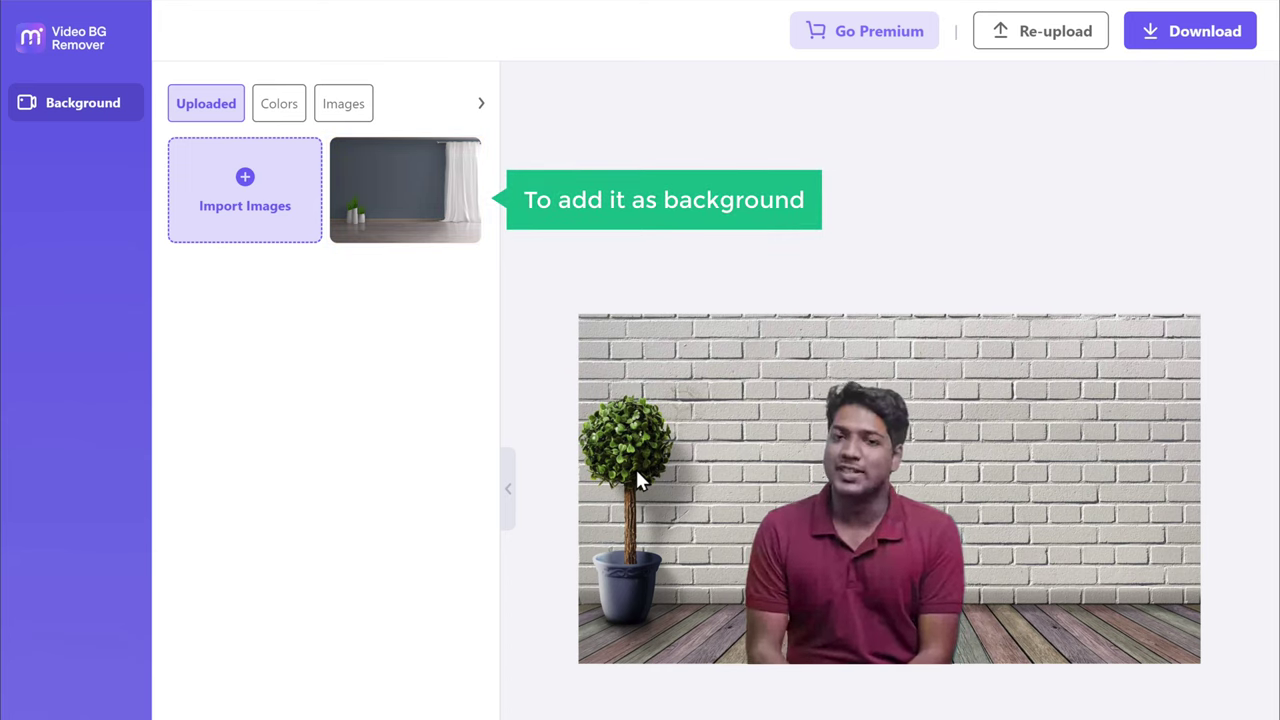
left_click(414, 212)
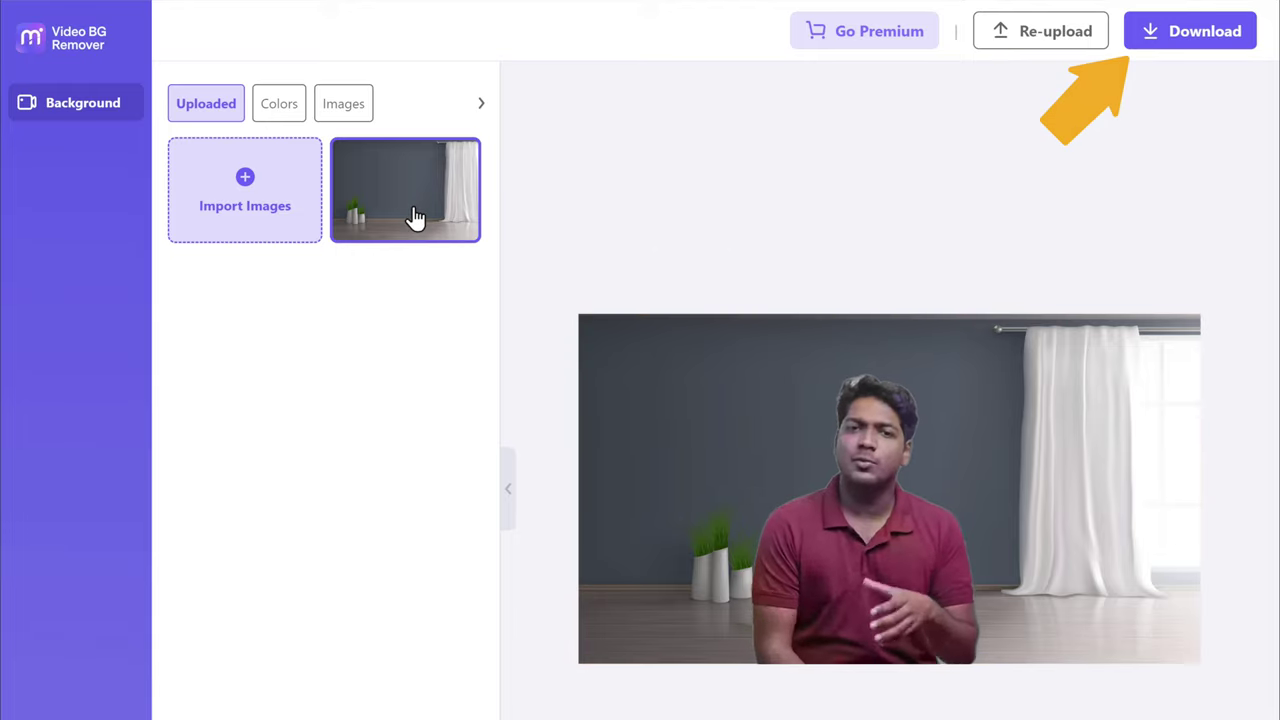
Download the full video as Remove Background.mp4 and dismiss the success message
left_click(1198, 48)
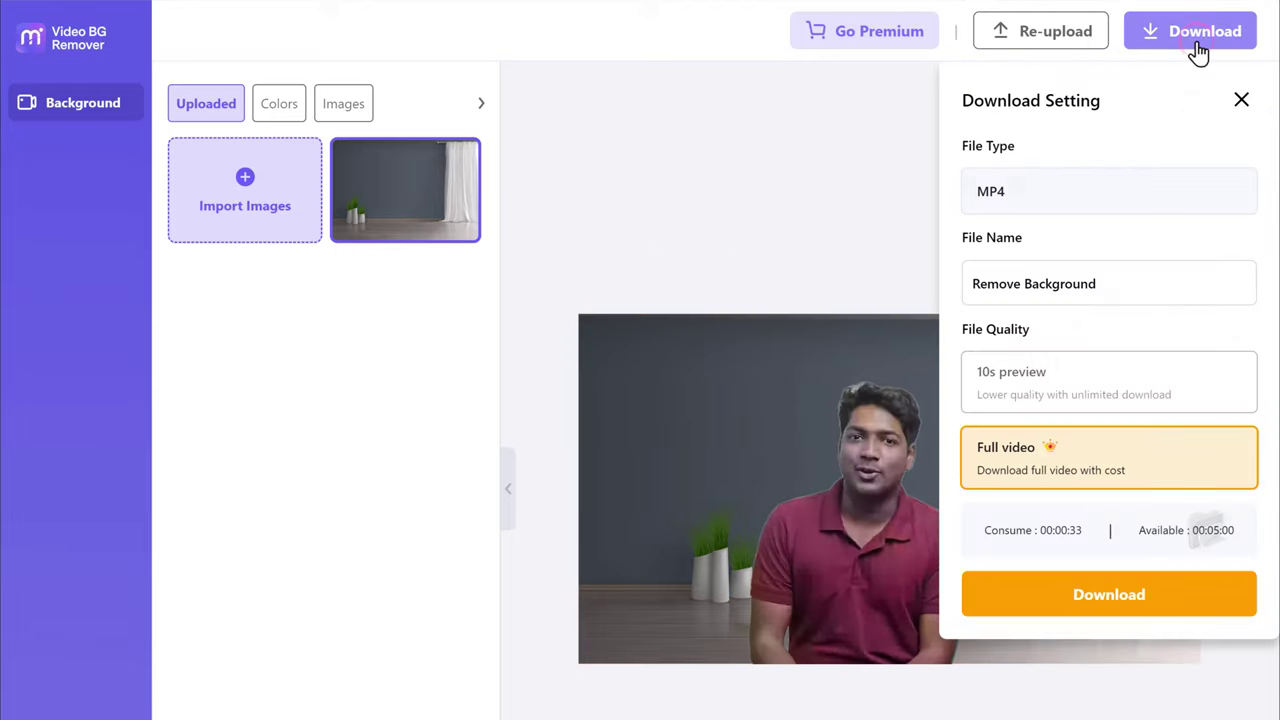
left_click(1112, 606)
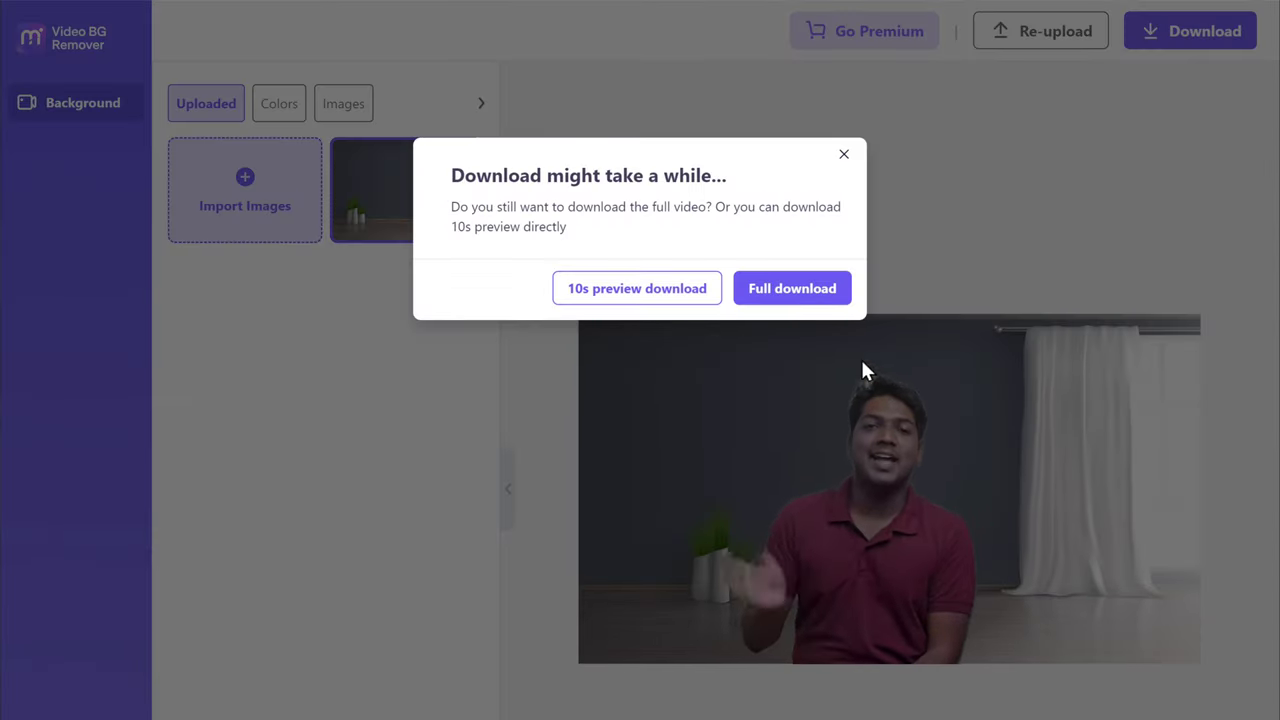
left_click(792, 296)
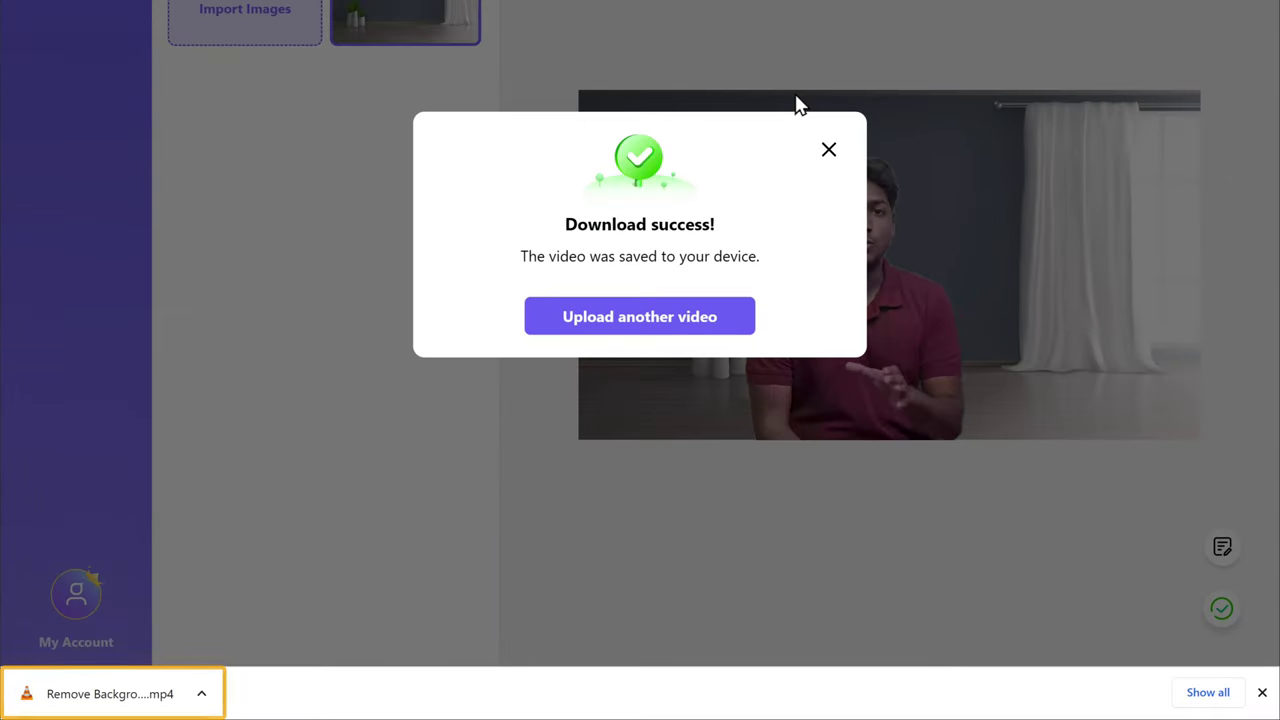
left_click(829, 152)
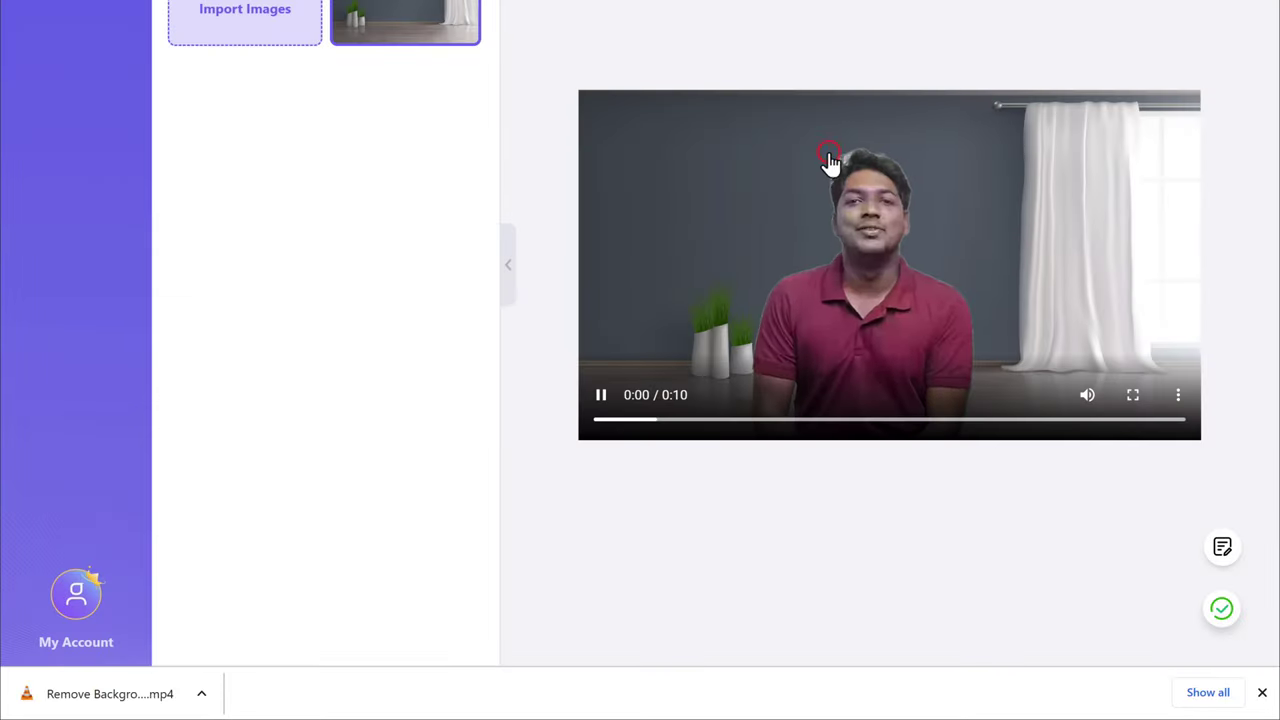
left_click(129, 694)
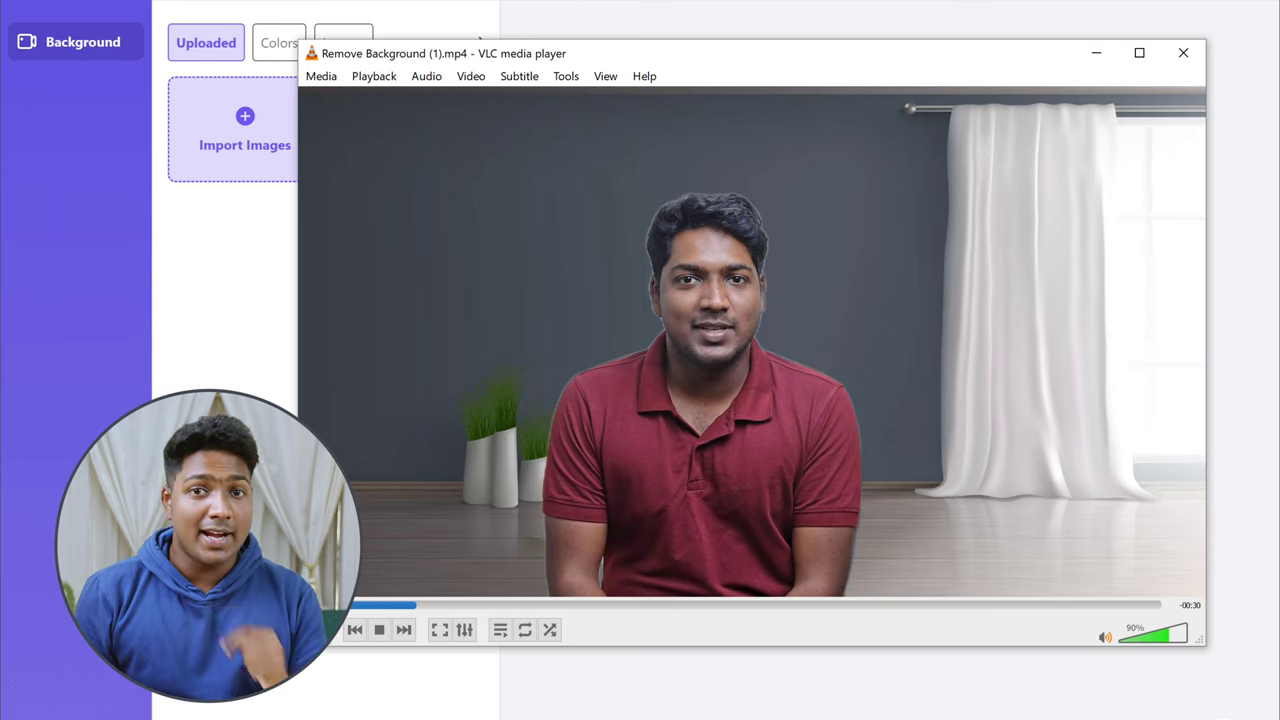
left_click(1184, 60)
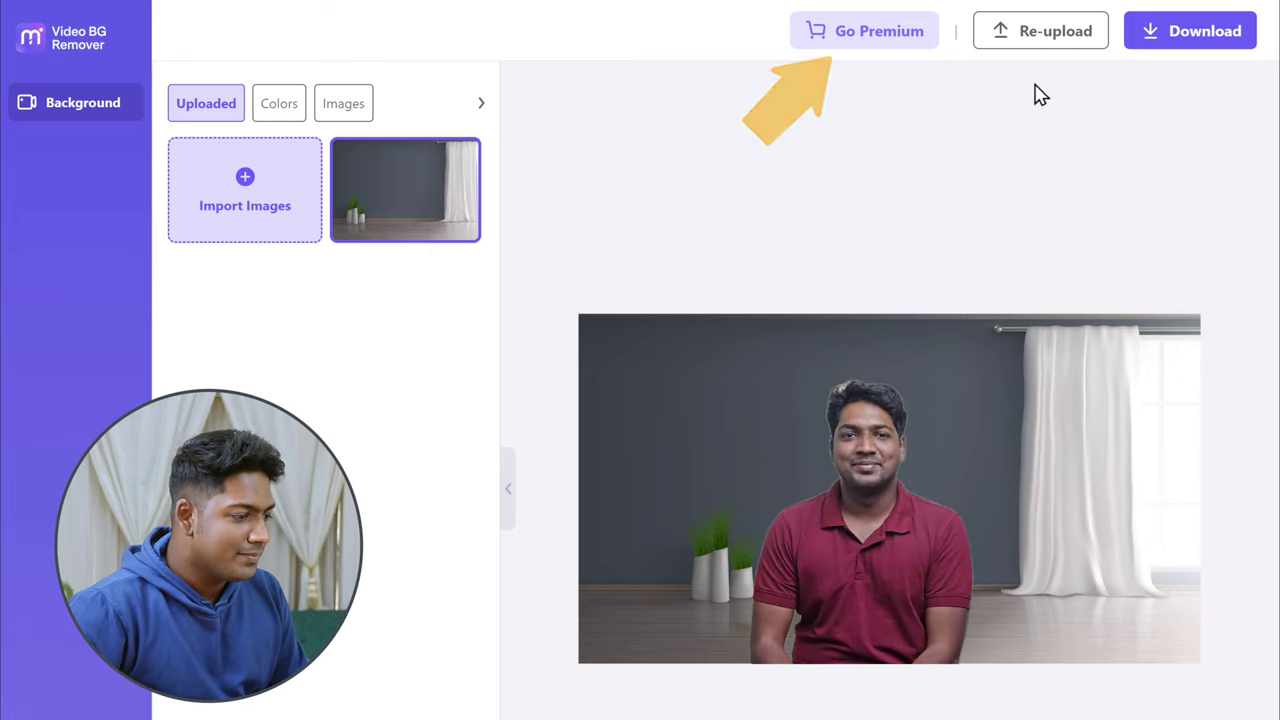
Open the Go Premium pricing page listing the paid plans
left_click(873, 35)
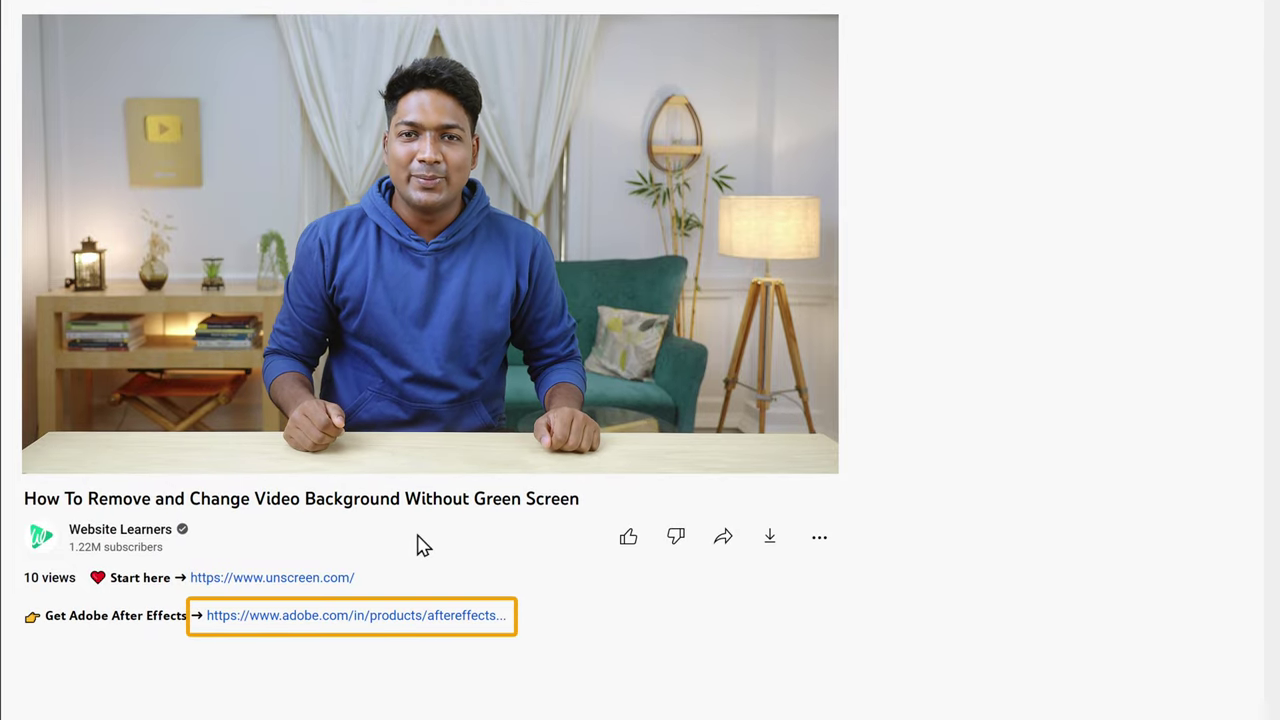
Follow the description's Get Adobe After Effects link to Adobe's video plans and pricing
left_click(367, 617)
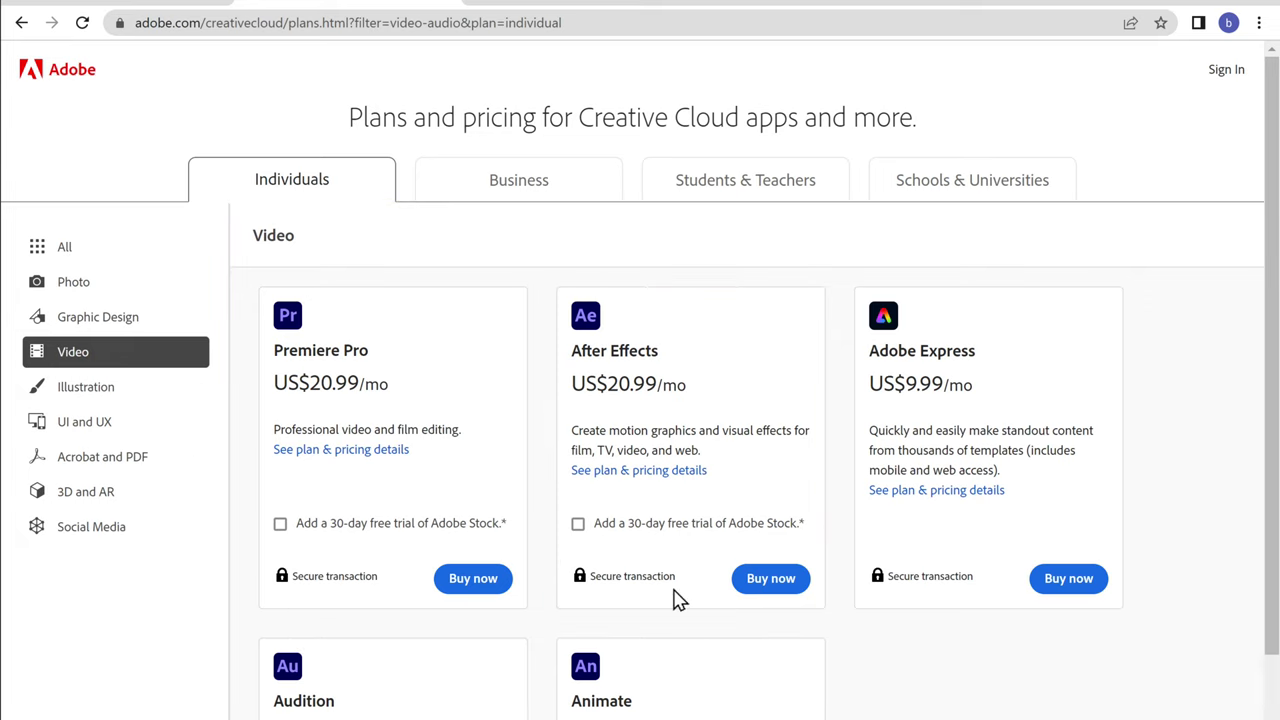
Choose the After Effects monthly plan and continue past the e-mail step to payment
left_click(772, 581)
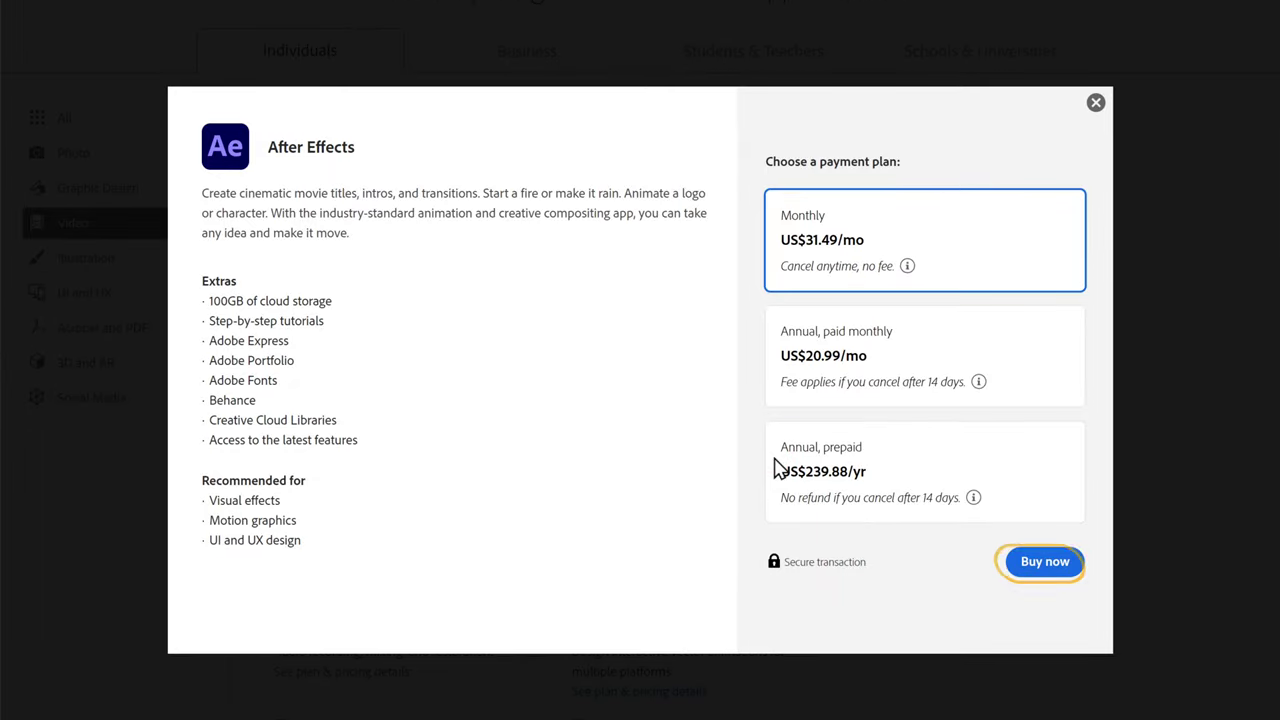
left_click(1043, 575)
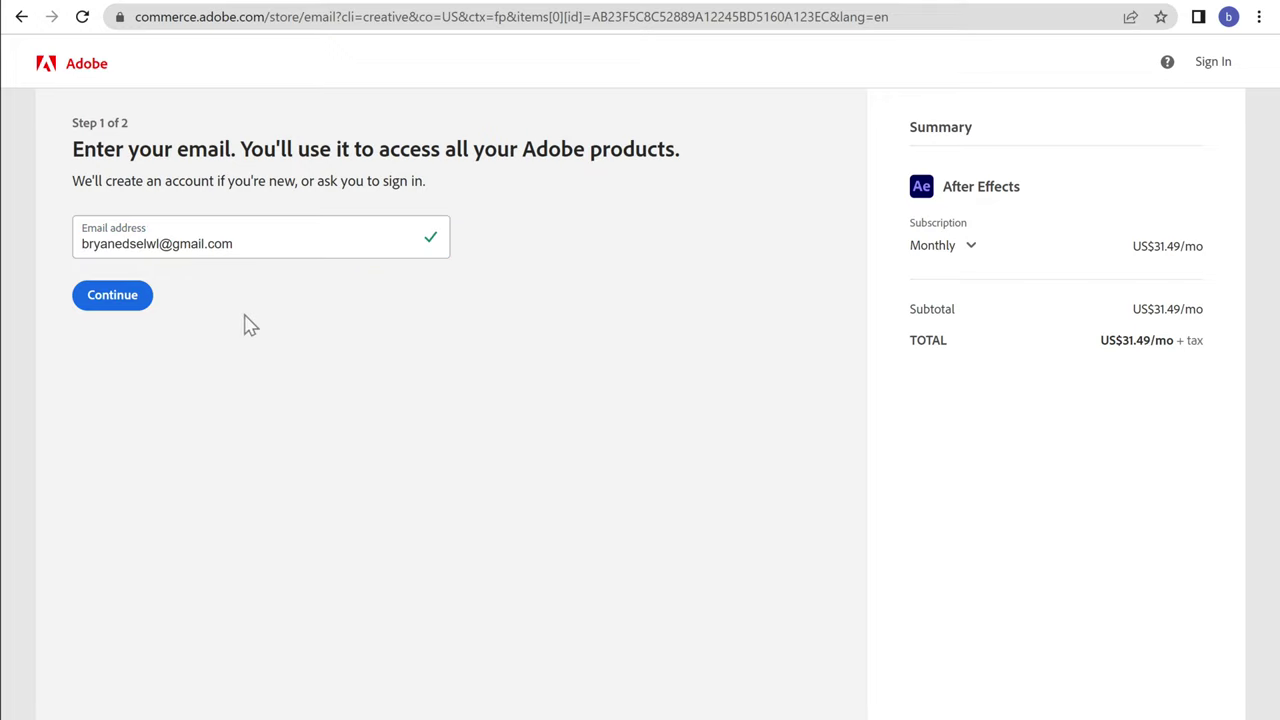
left_click(111, 298)
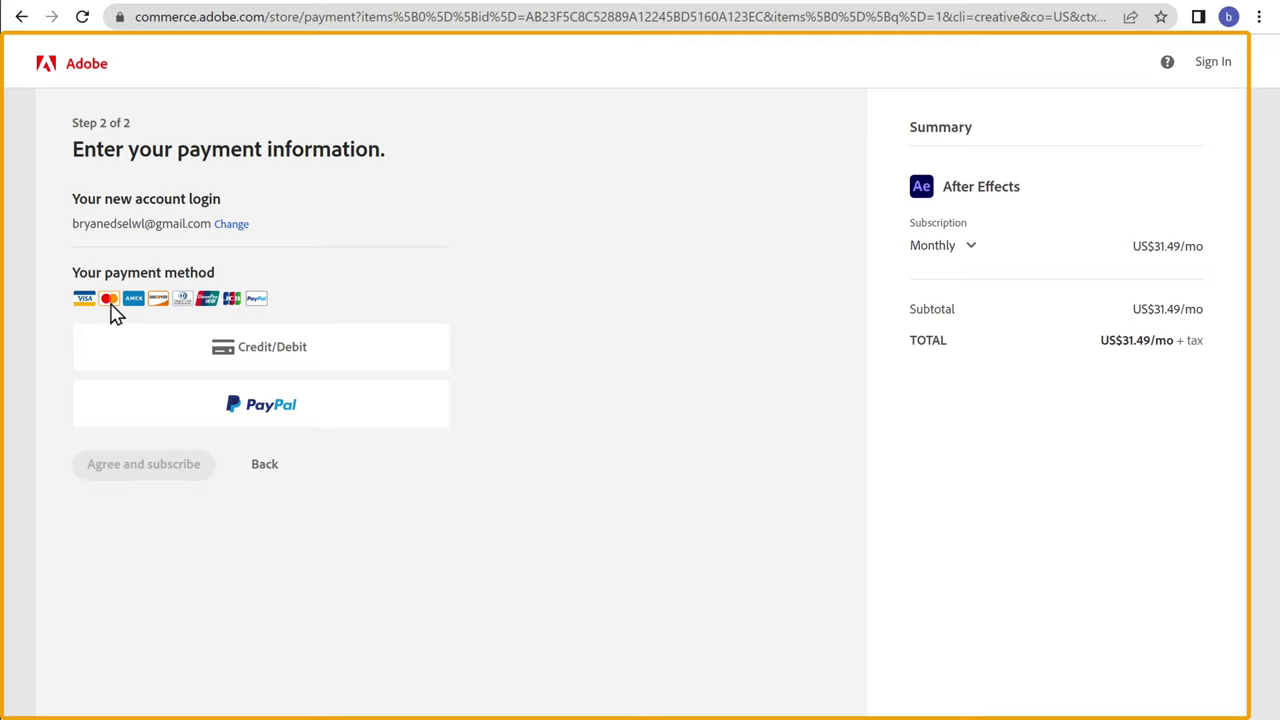
Pay by credit/debit card with the cardholder's name and billing ZIP, then agree and subscribe
left_click(256, 364)
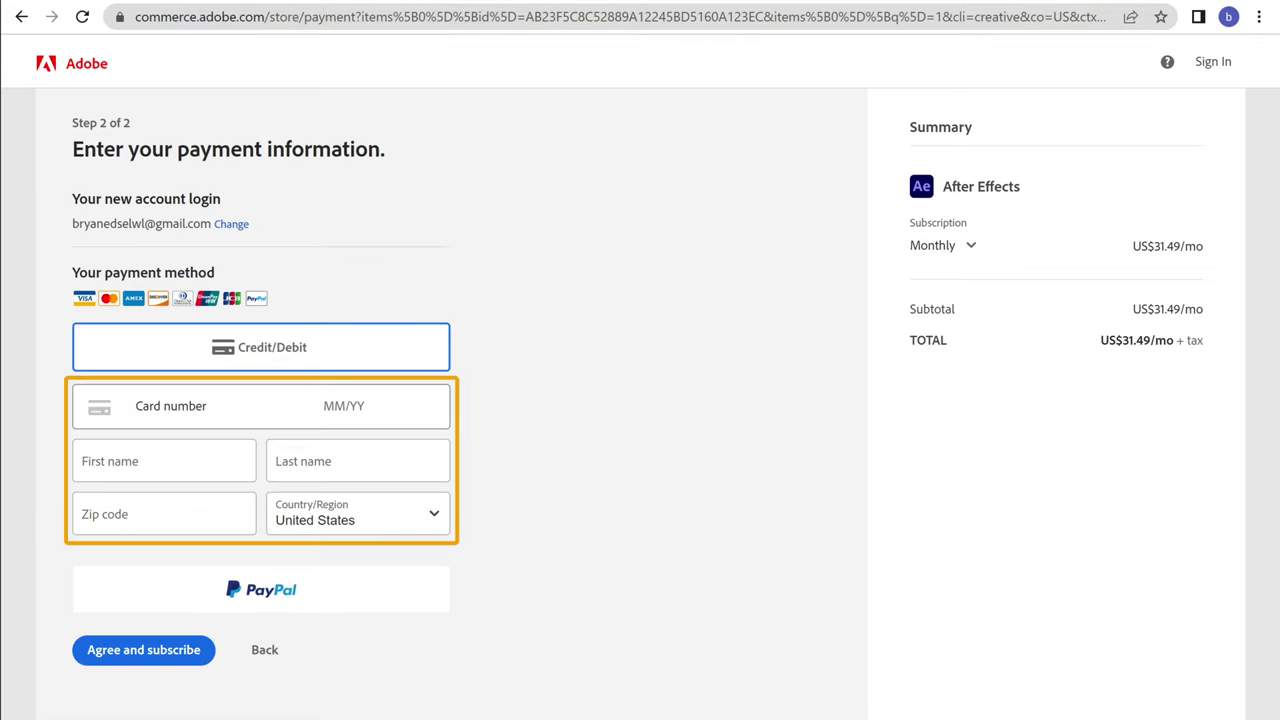
key("Tab")
key("Tab")
key("Tab")
type("94123")
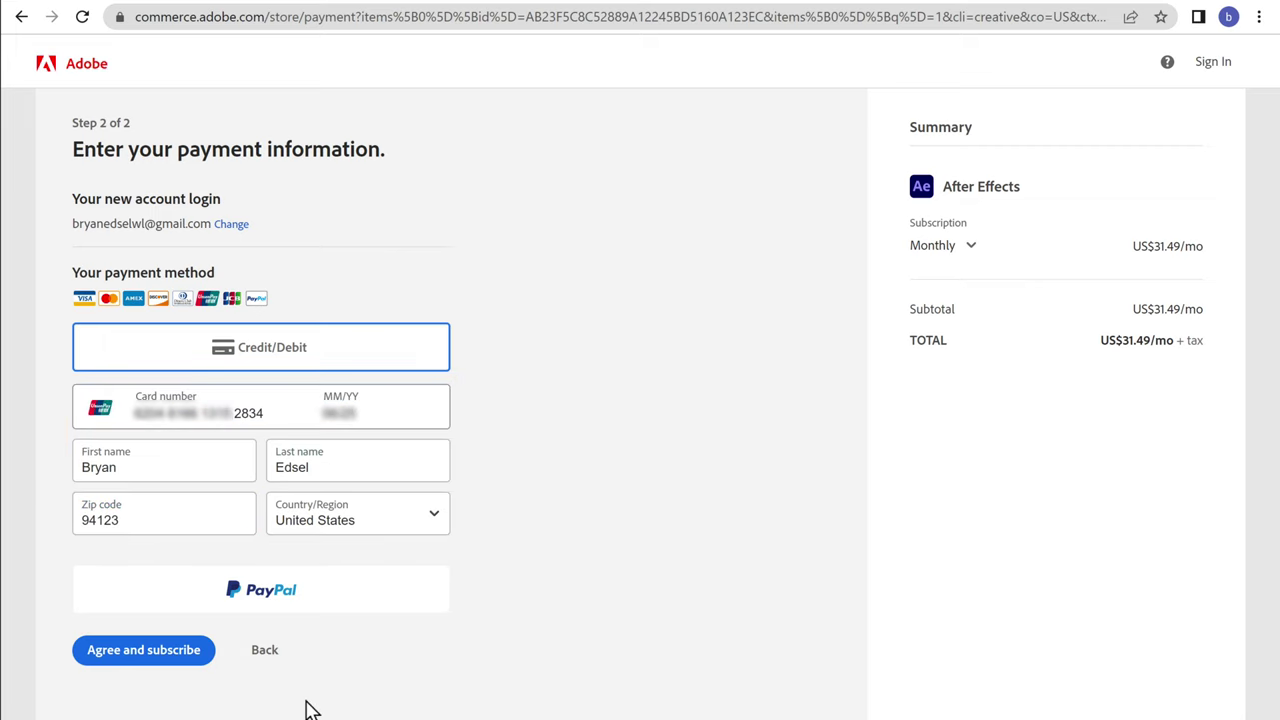
left_click(143, 655)
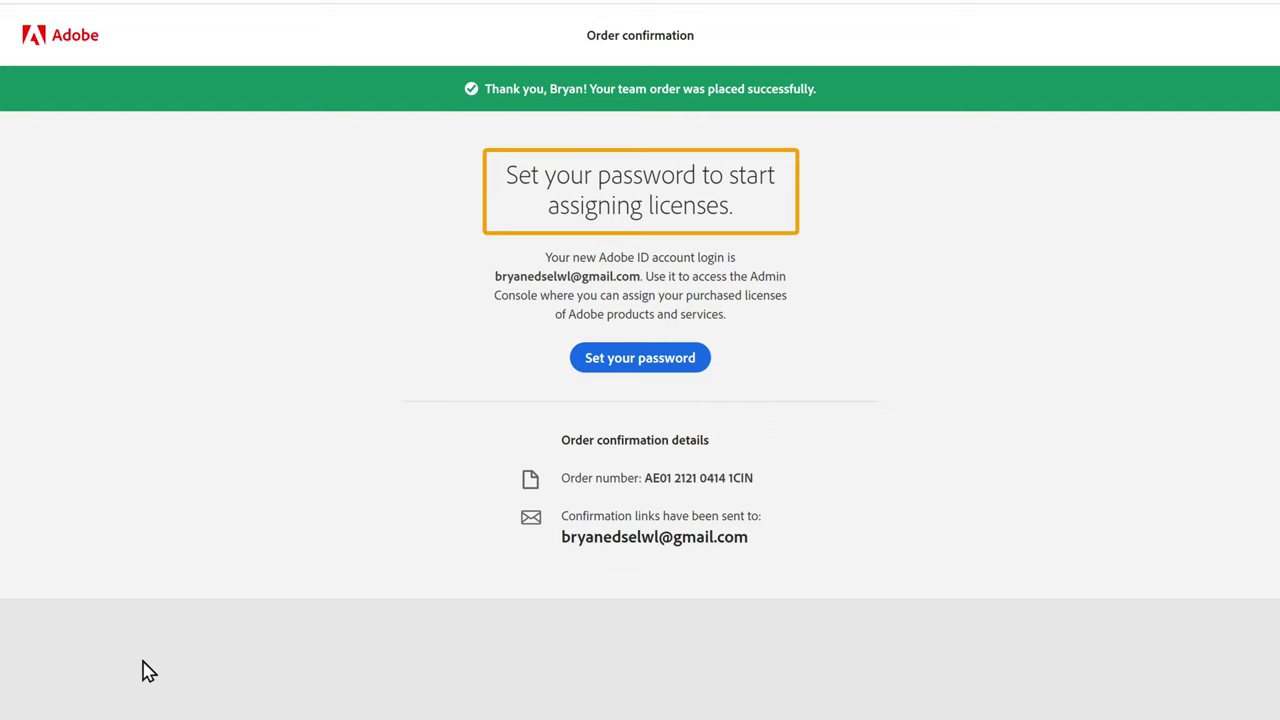
Set a password for the new Adobe account and complete account creation
left_click(634, 370)
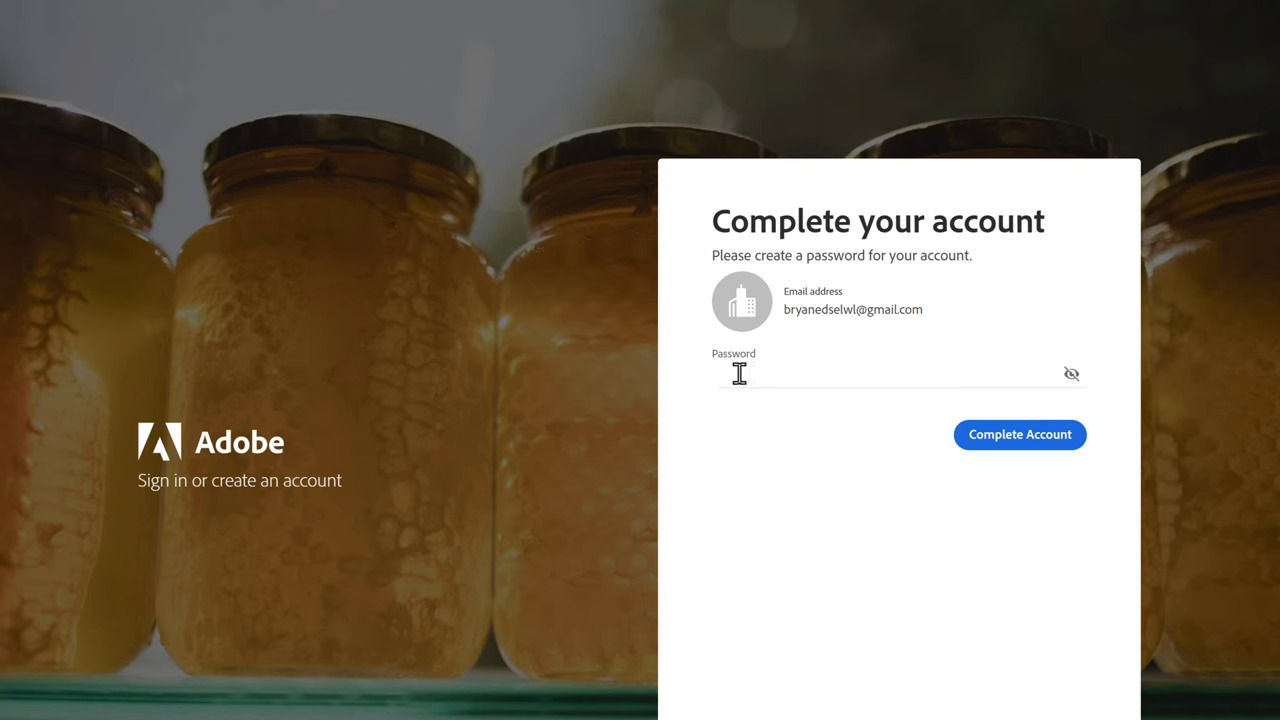
type("••••••••")
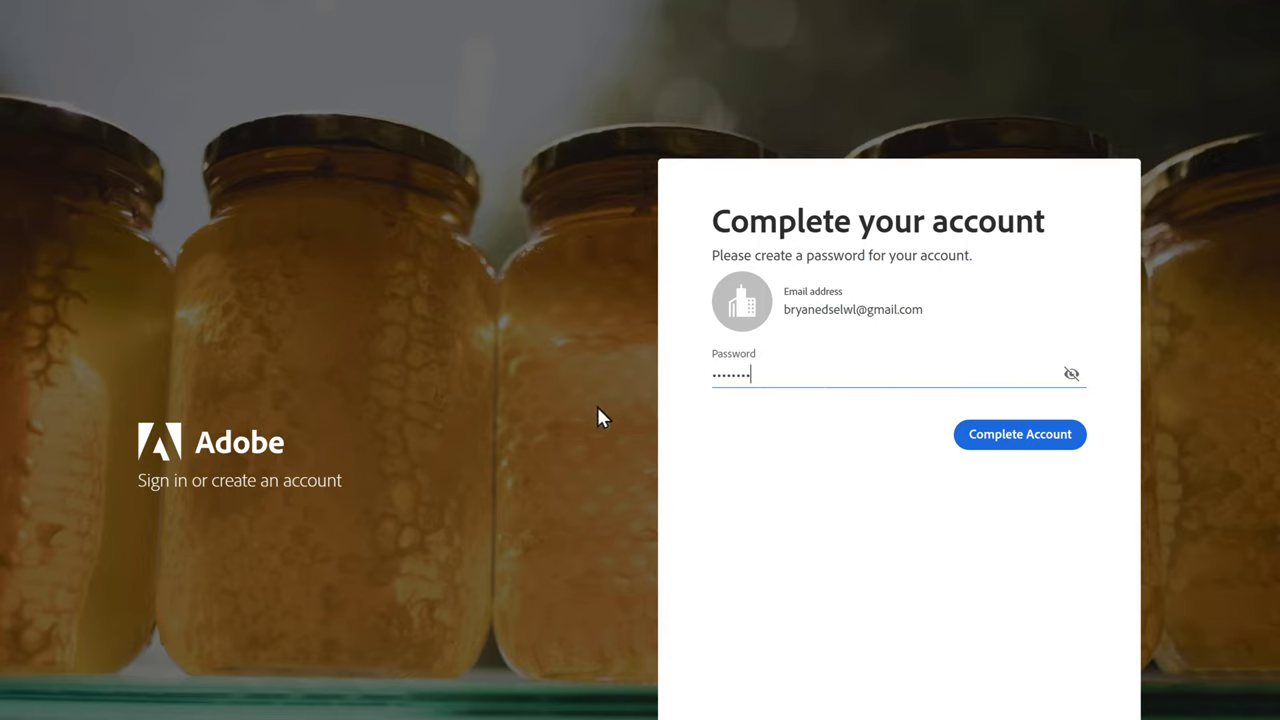
key("Tab")
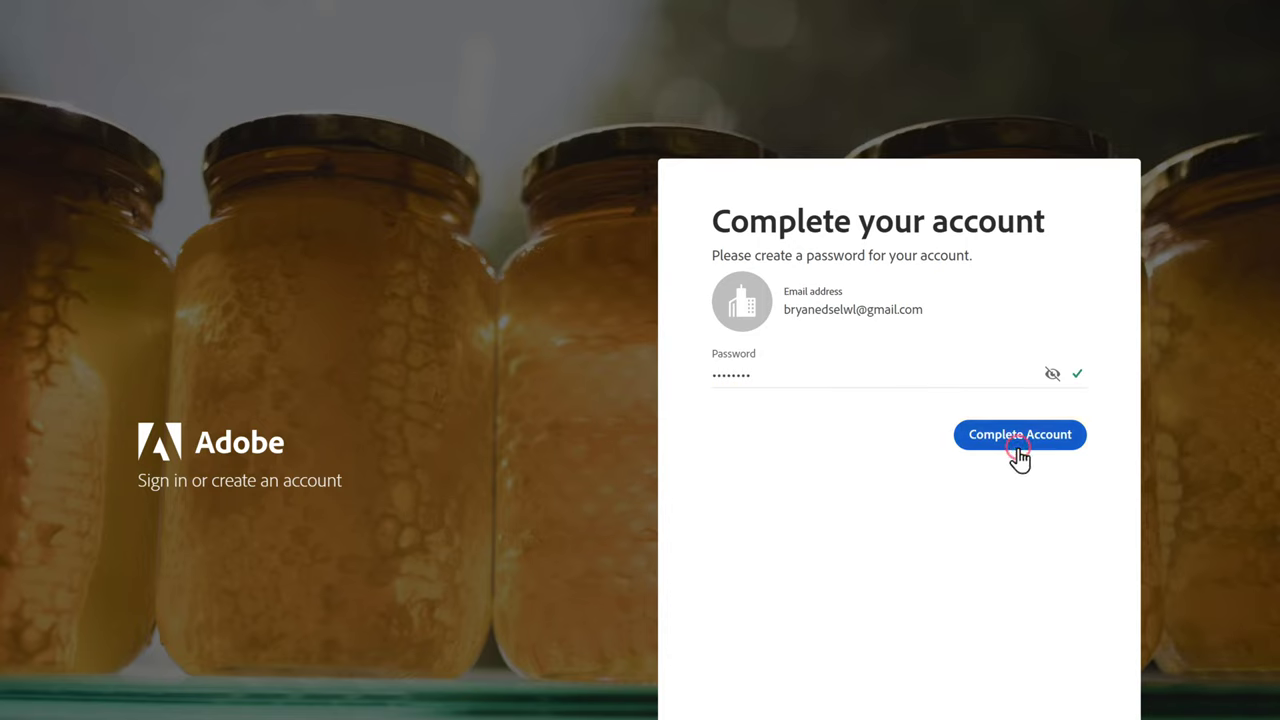
left_click(1019, 446)
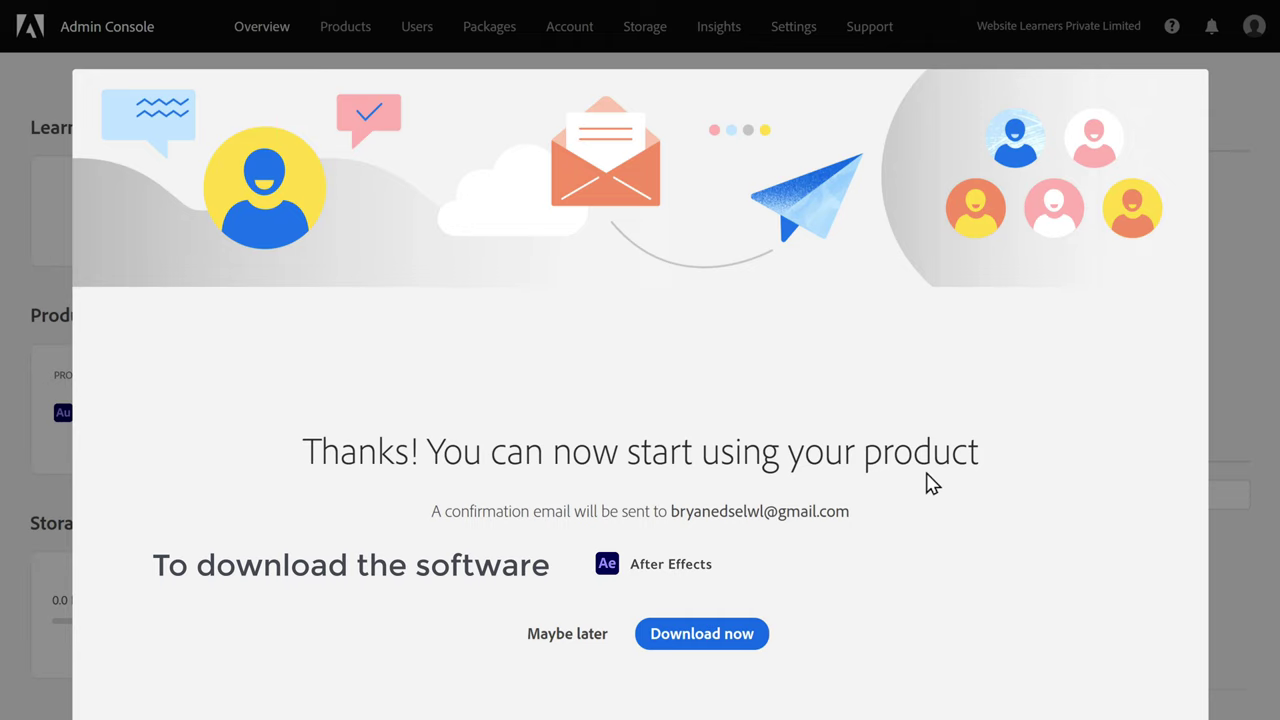
Download After_Effects_Set-up.exe, run it, and continue the Creative Cloud installer
scroll(794, 560, "down", 4)
left_click(704, 466)
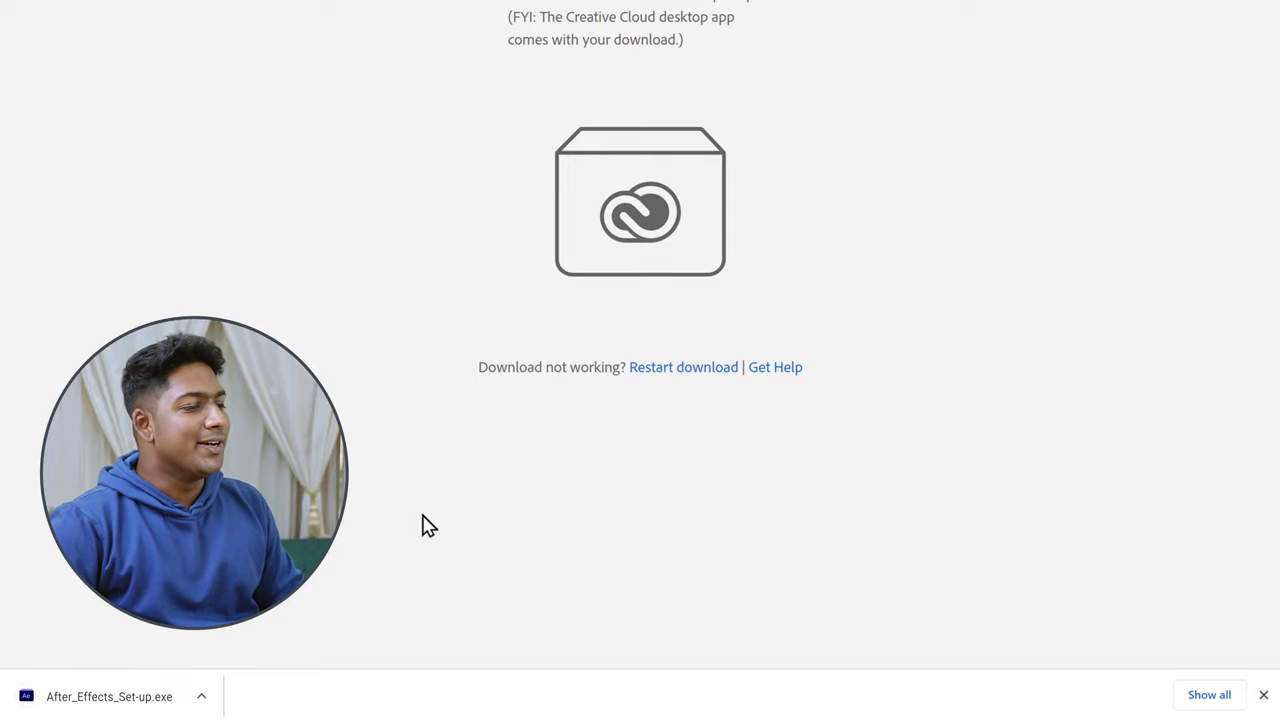
left_click(100, 697)
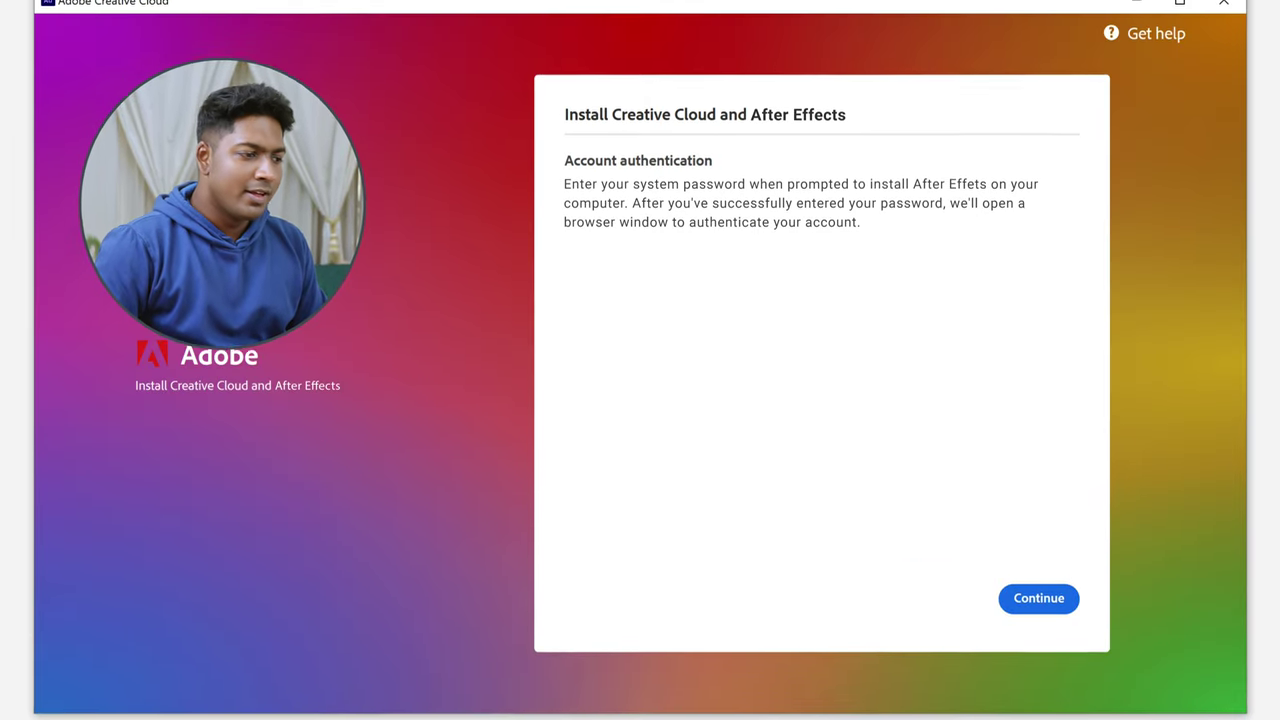
left_click(1042, 622)
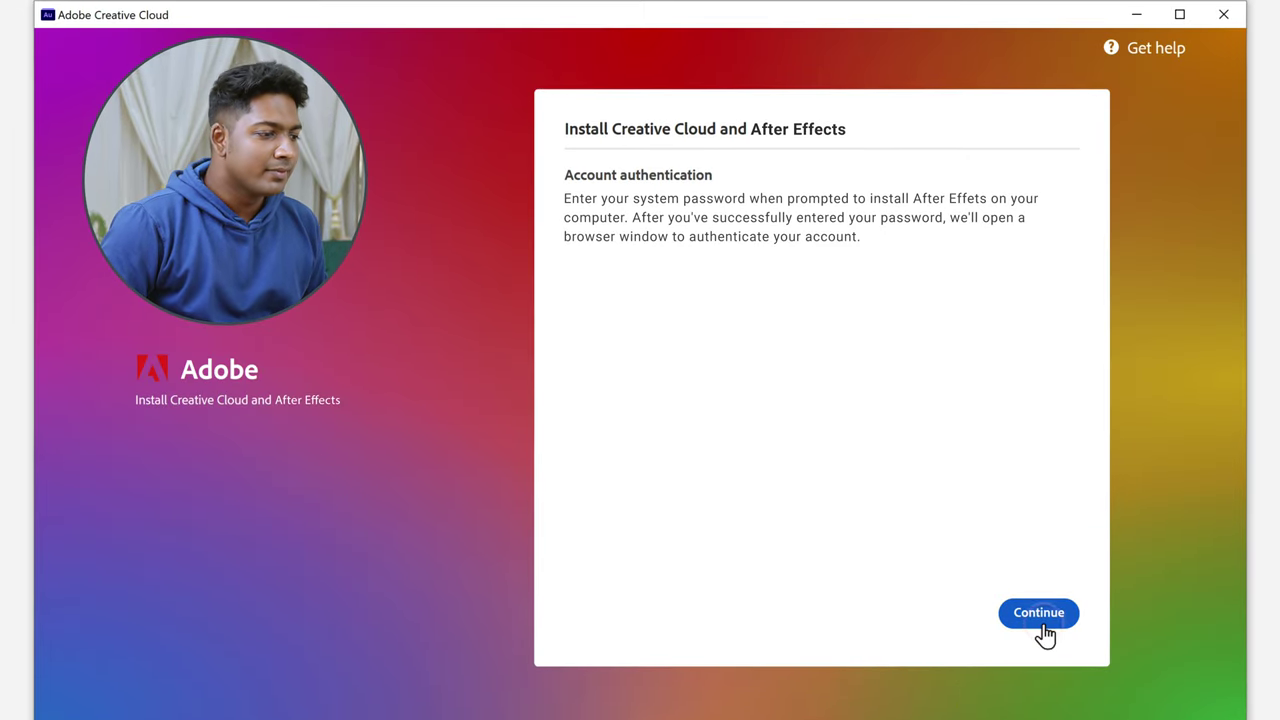
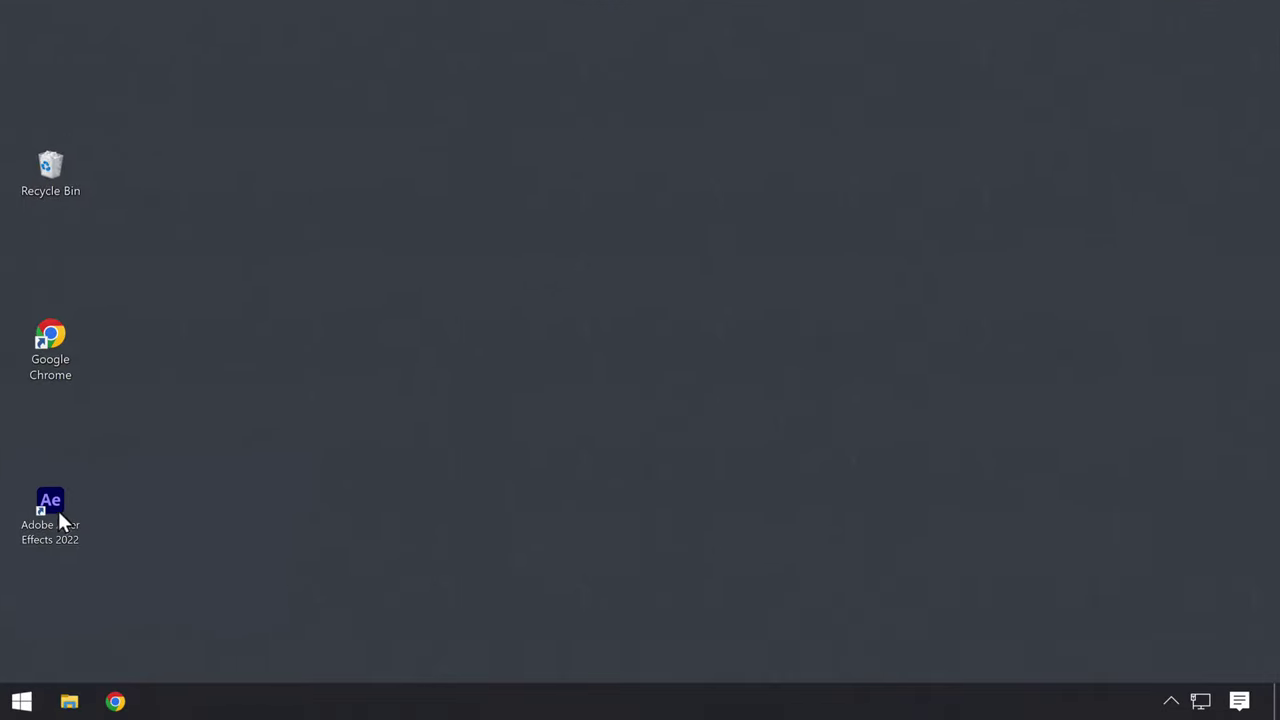
Launch After Effects 2022, start a new project and import video.mp4 into the Project panel
double_click(50, 510)
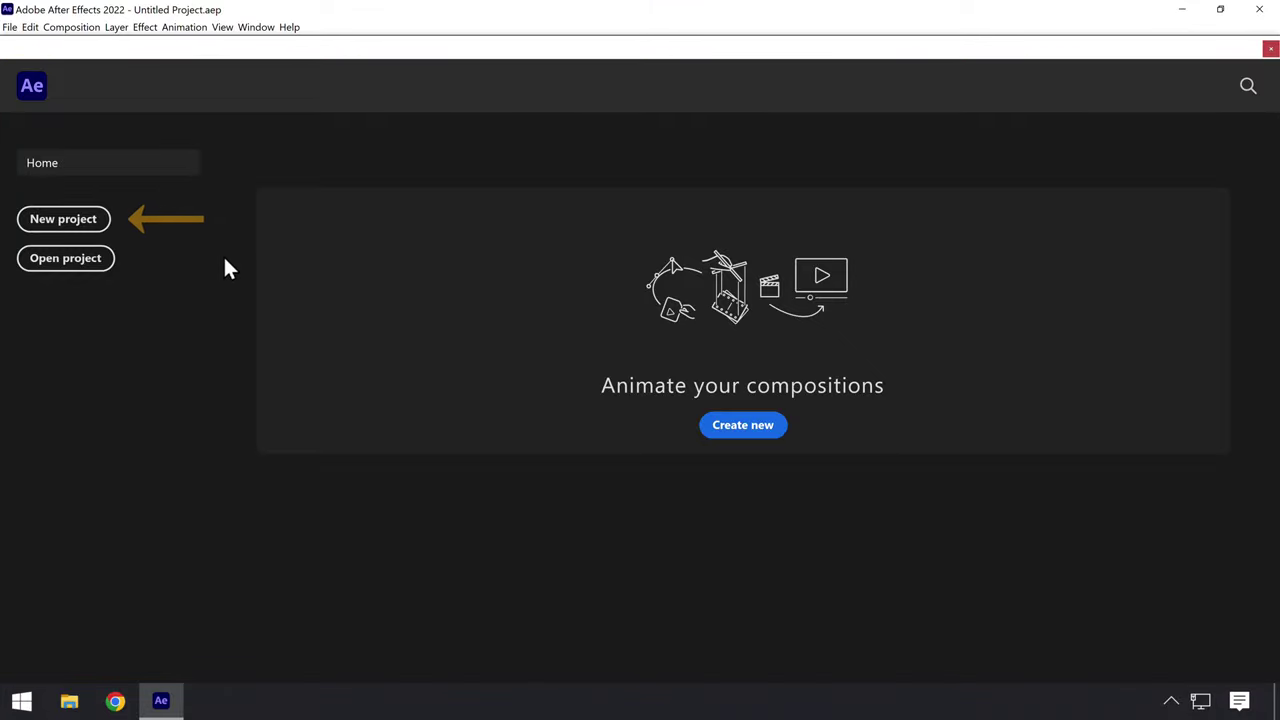
left_click(58, 226)
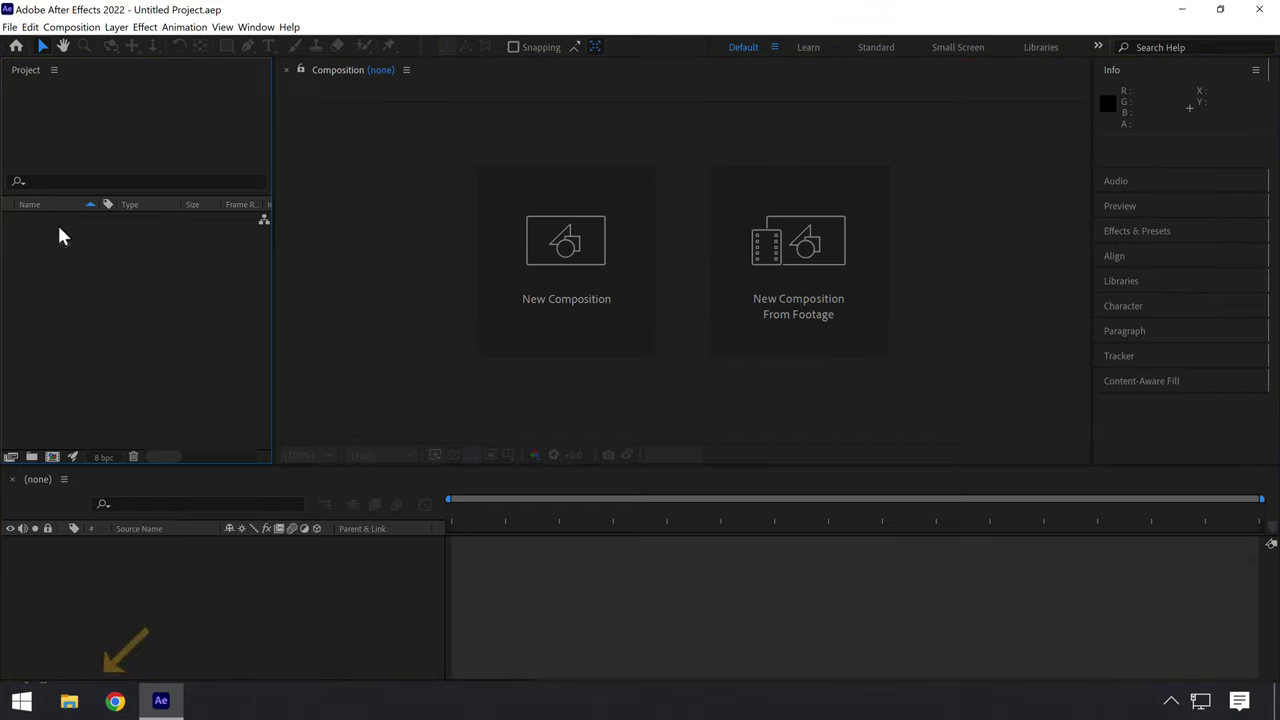
left_click(70, 703)
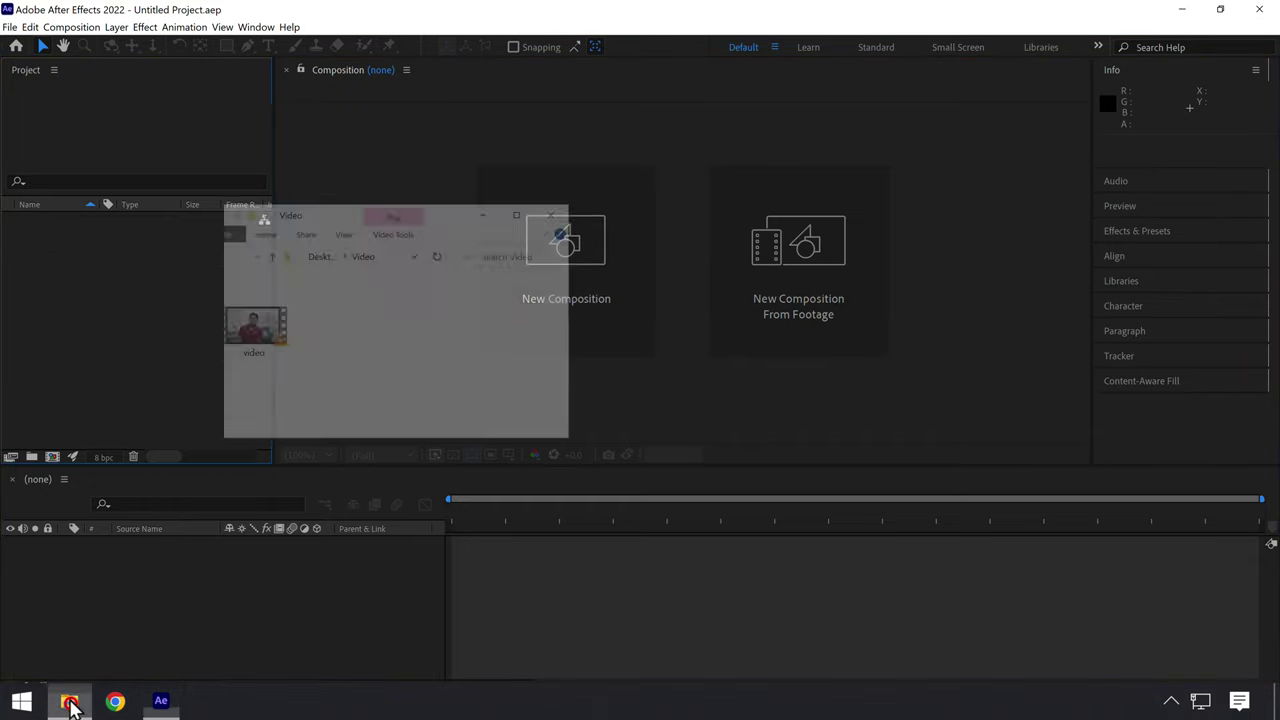
left_click_drag(288, 292, 110, 304)
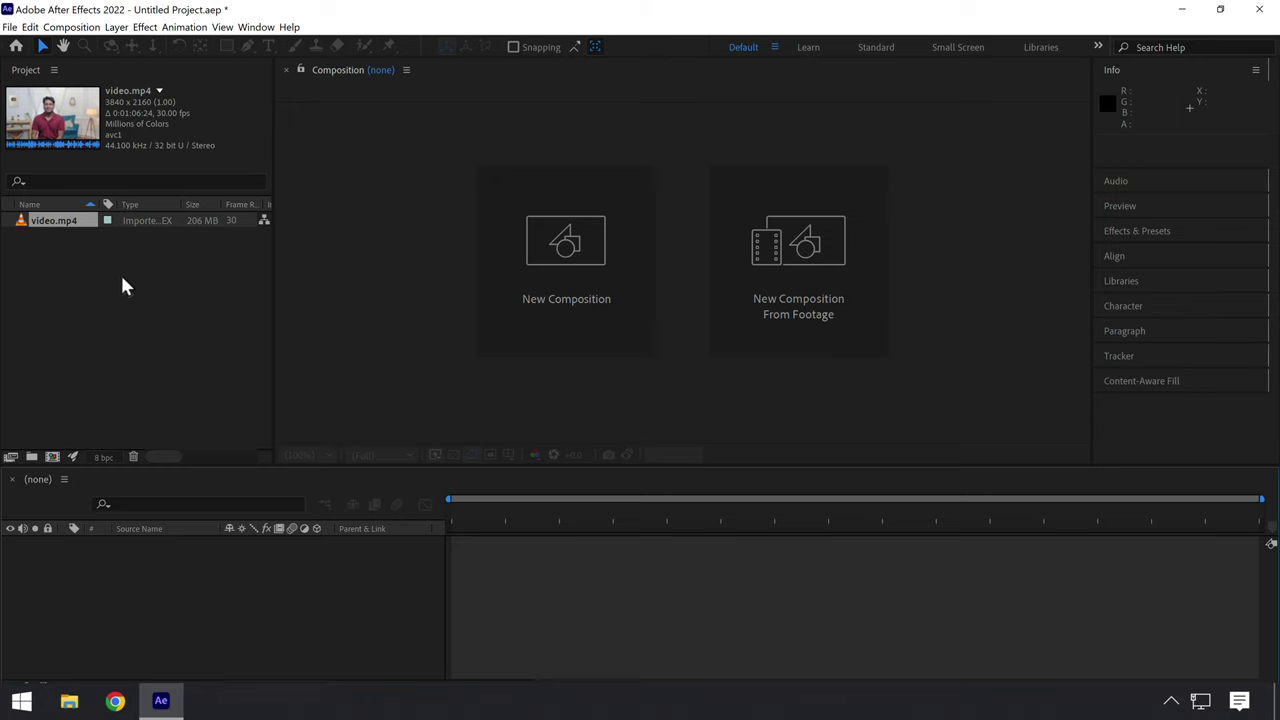
Create a composition from video.mp4 and paint the person as the Roto Brush foreground
left_click_drag(153, 222, 505, 598)
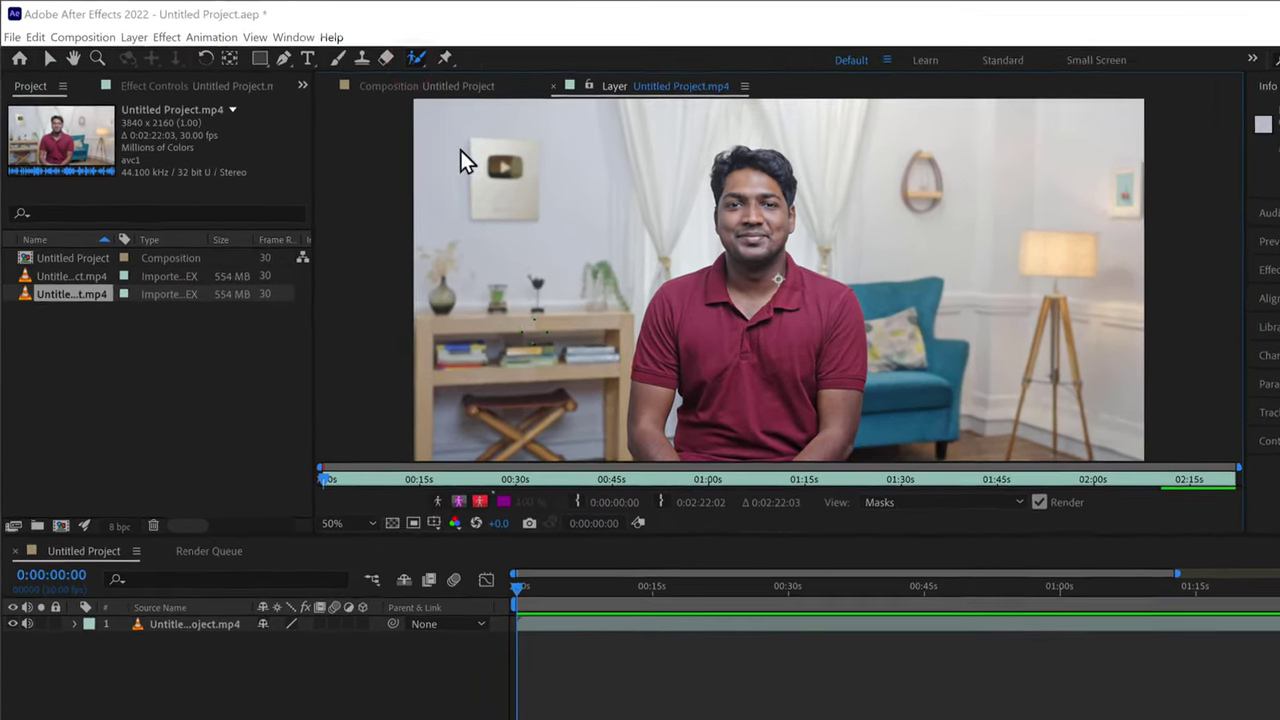
left_click_drag(625, 405, 626, 425)
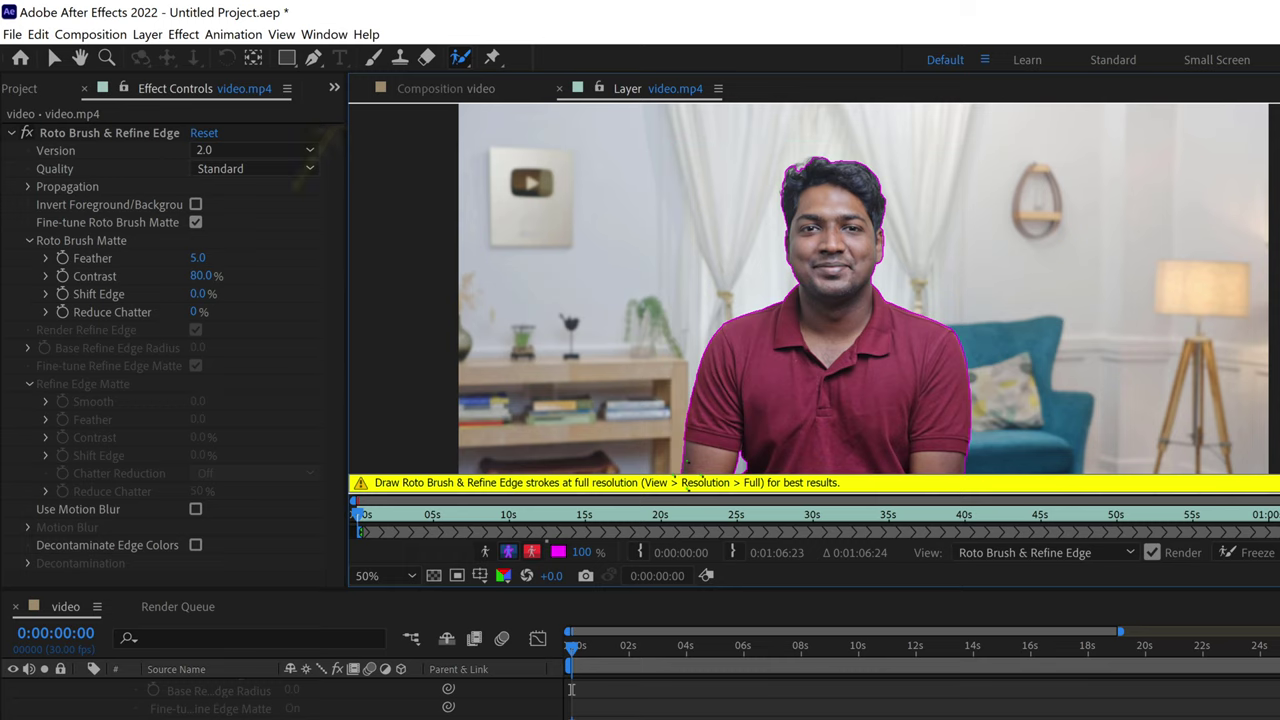
Set the Roto Brush matte Feather to 25 and Reduce Chatter to 50
left_click(429, 99)
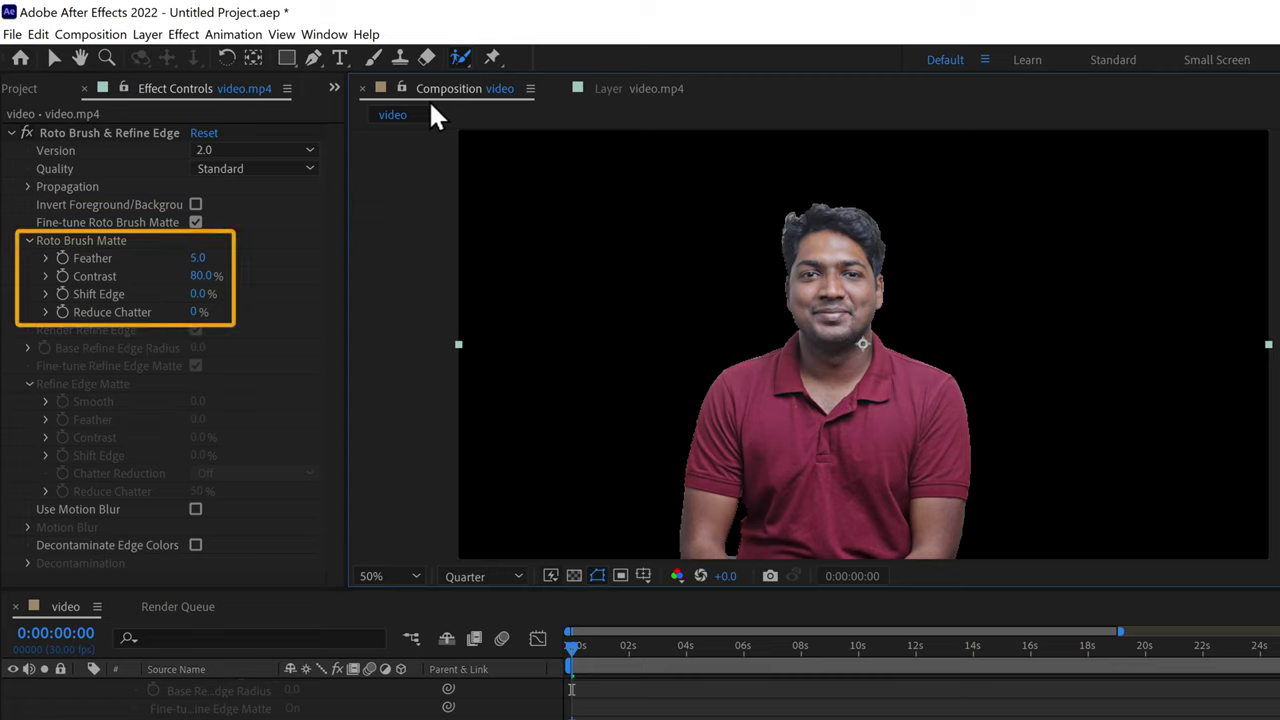
left_click(198, 258)
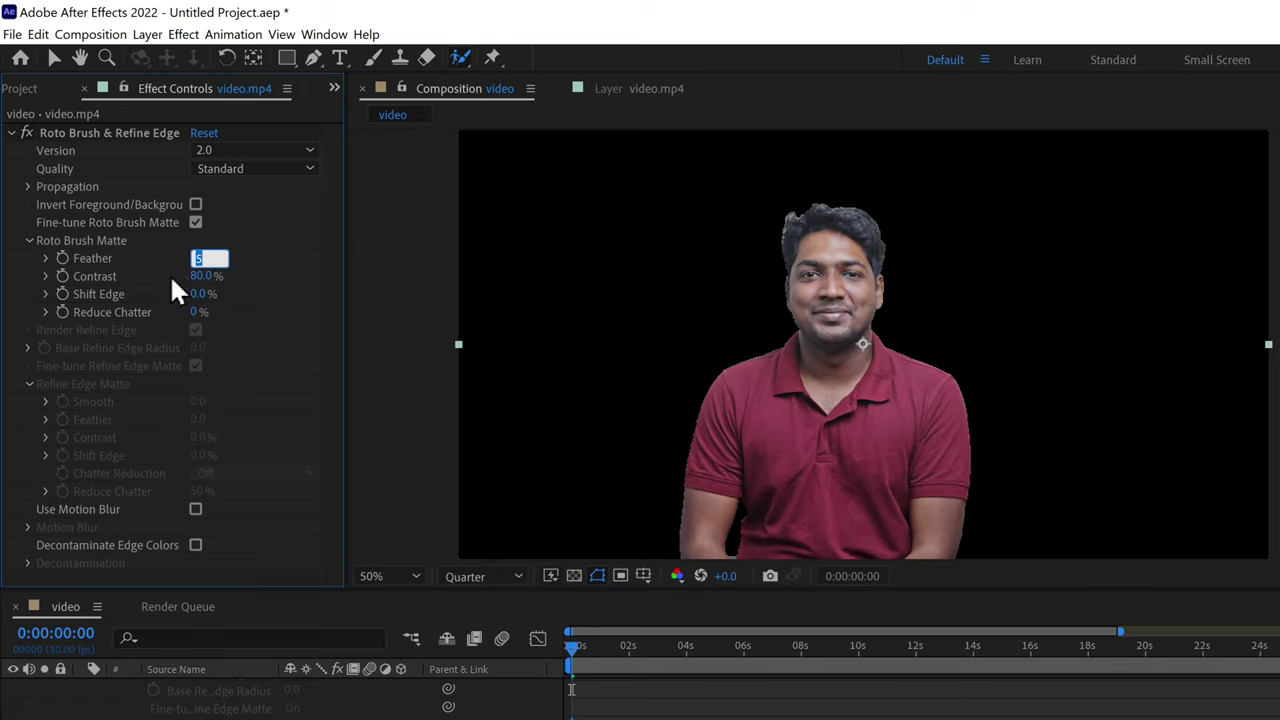
key("Return")
left_click(198, 312)
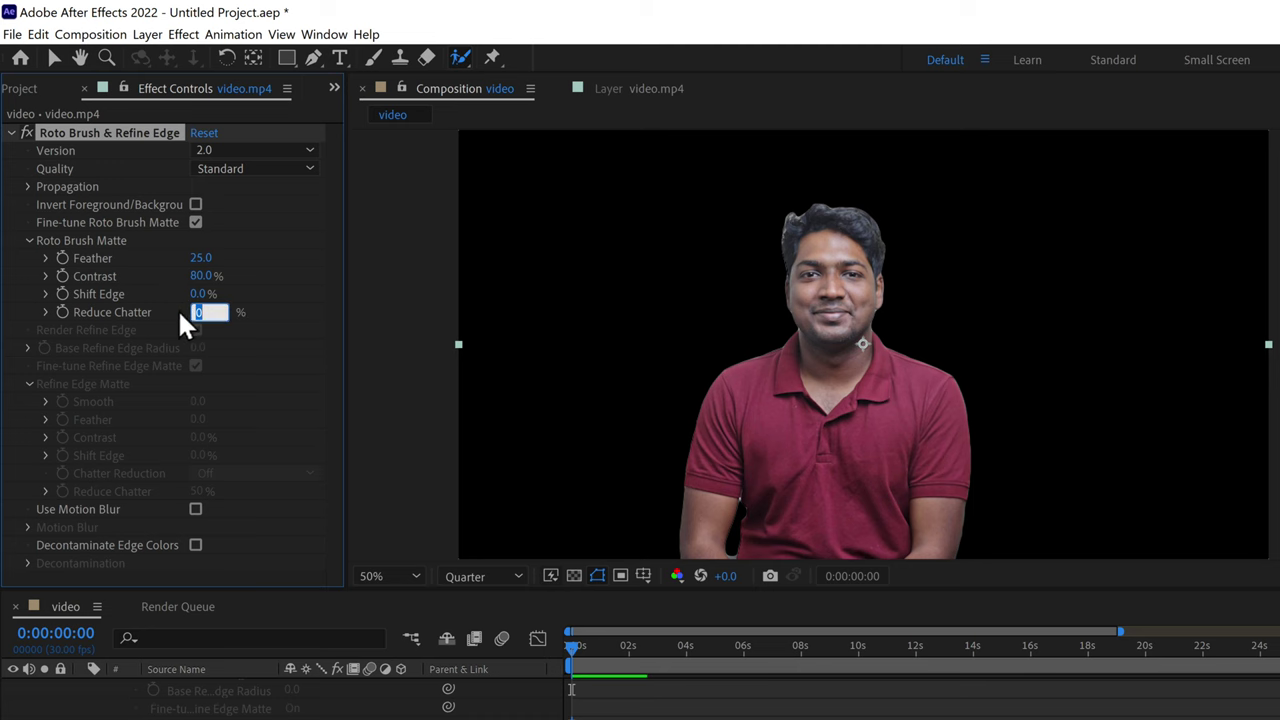
type("50")
key("Return")
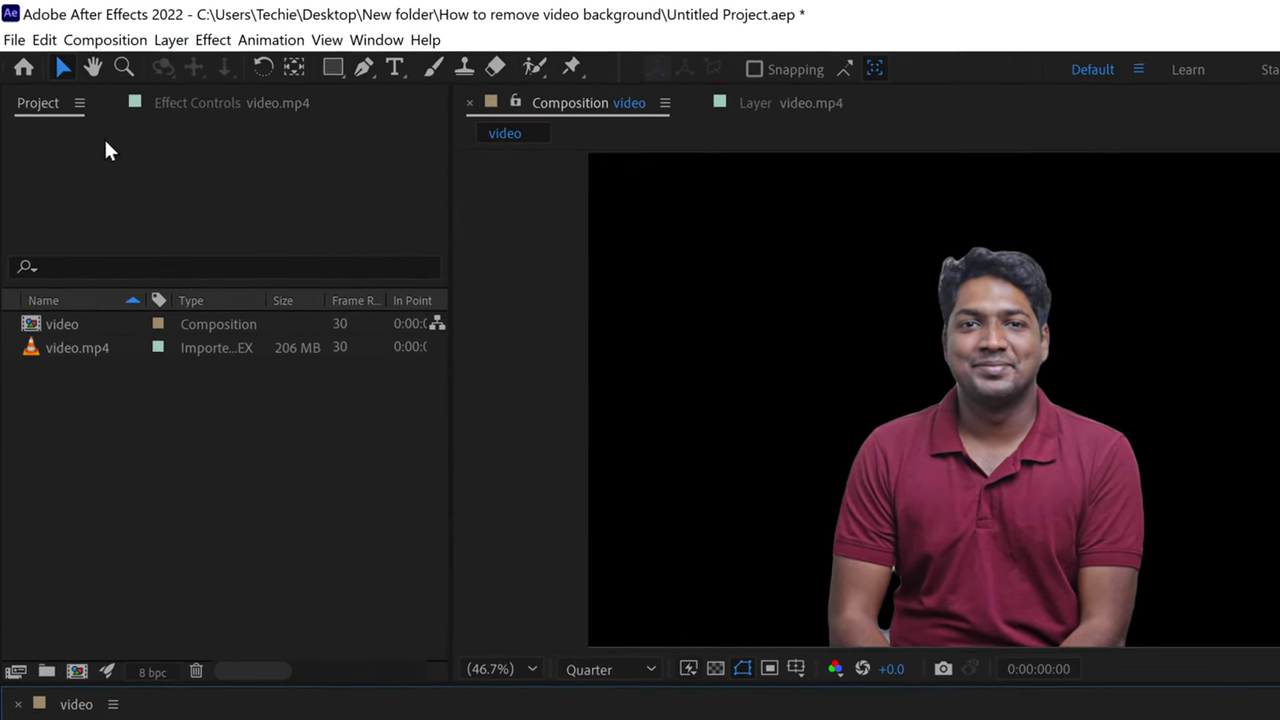
Import Background.jpg, place it beneath video.mp4 in the timeline, and preview the result
left_click(14, 40)
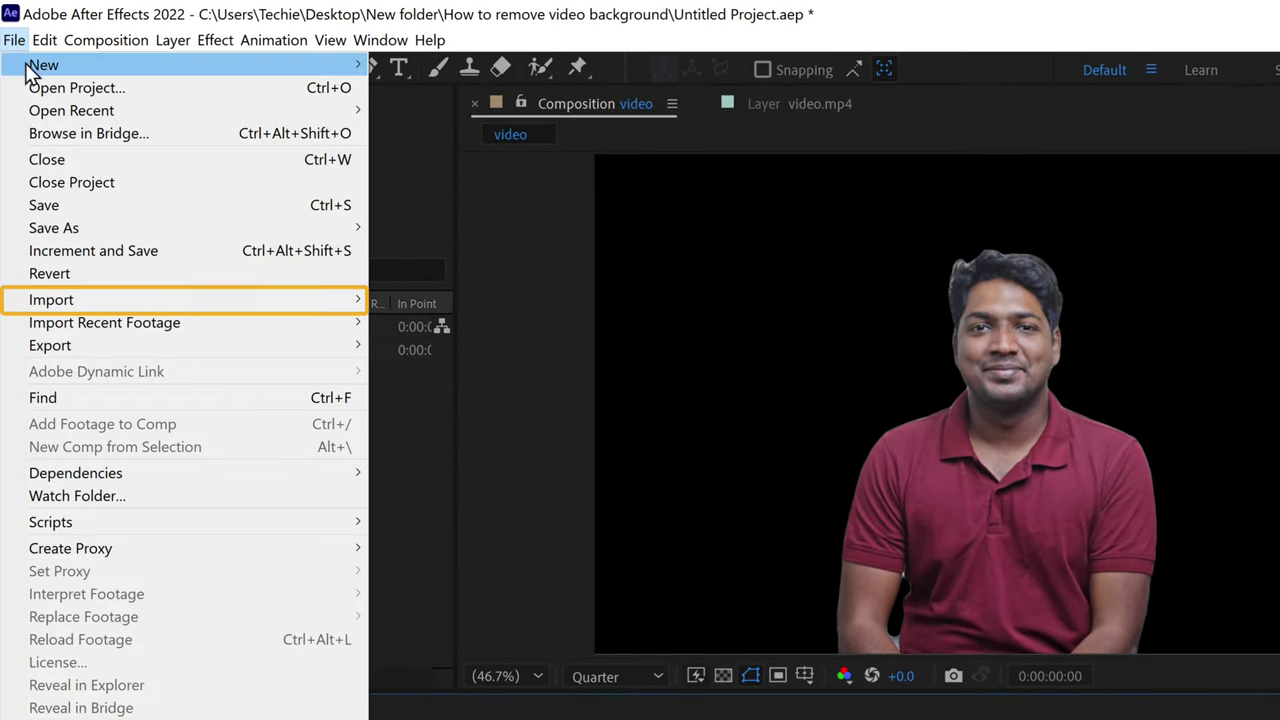
mouse_move(354, 301)
left_click(473, 300)
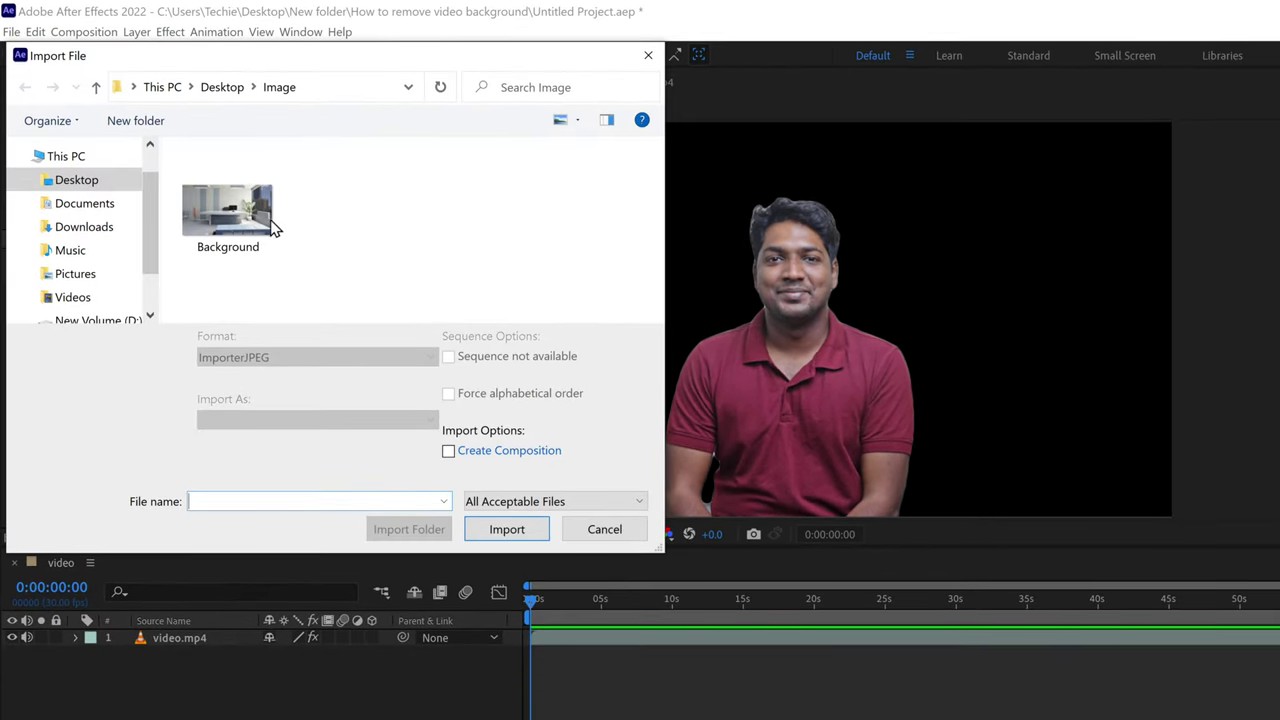
left_click(243, 222)
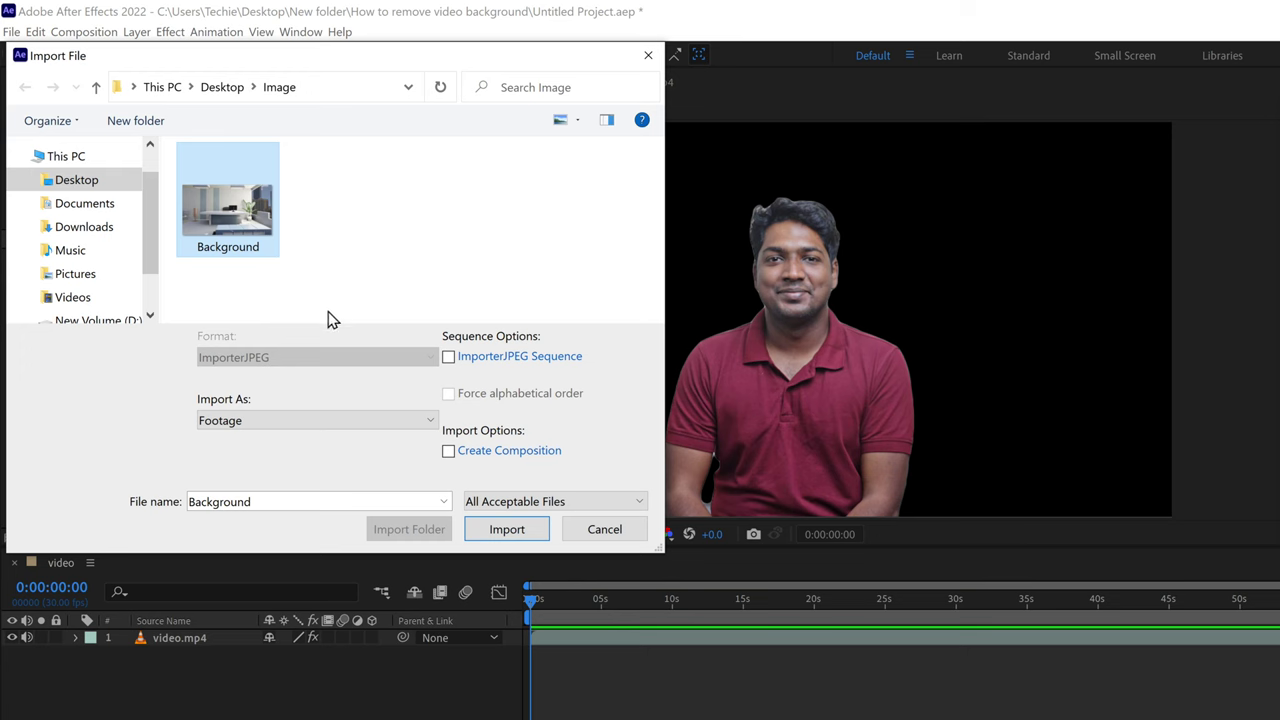
left_click(507, 529)
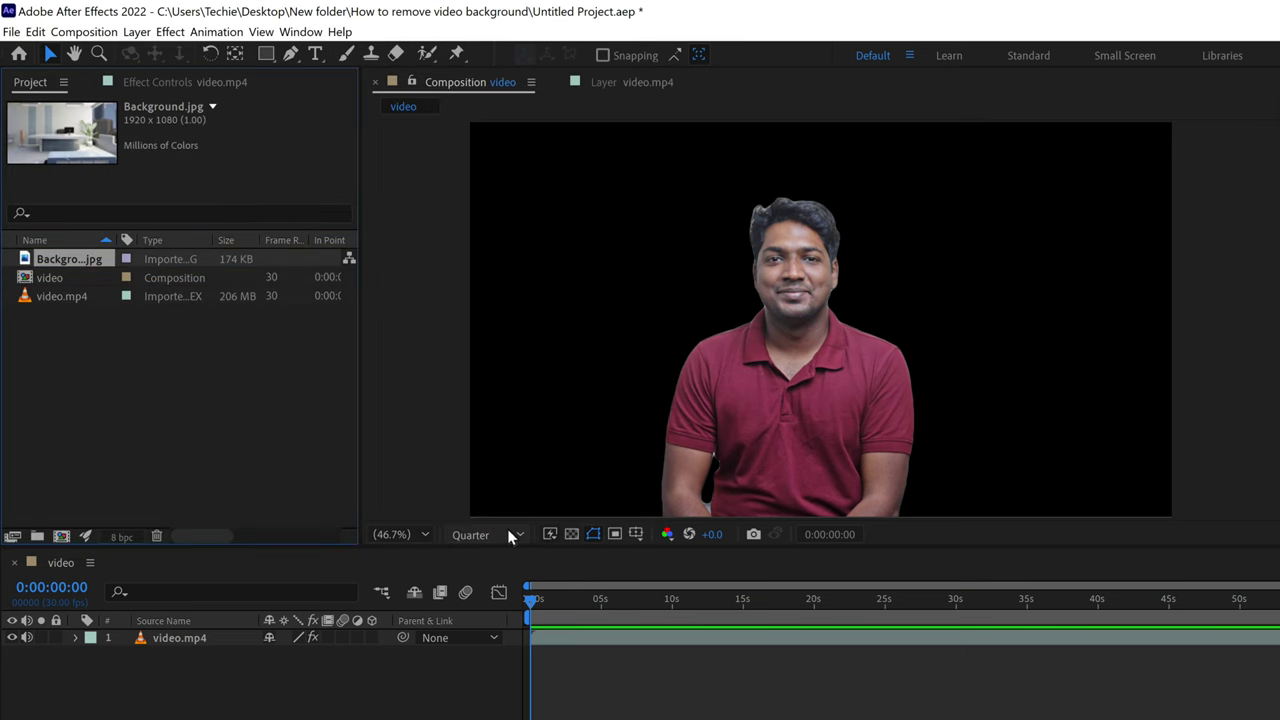
left_click_drag(255, 355, 605, 702)
key("space")
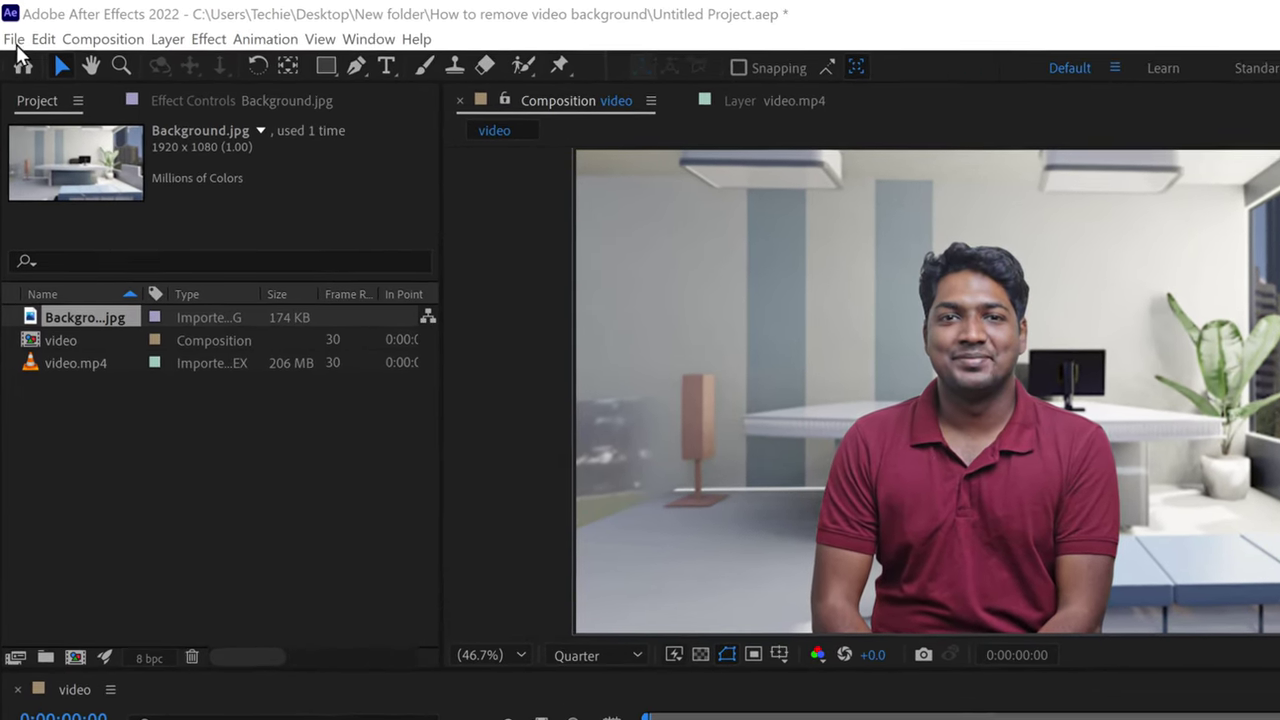
Add the video composition to the Render Queue with output saved as video.mov
left_click(12, 32)
mouse_move(140, 345)
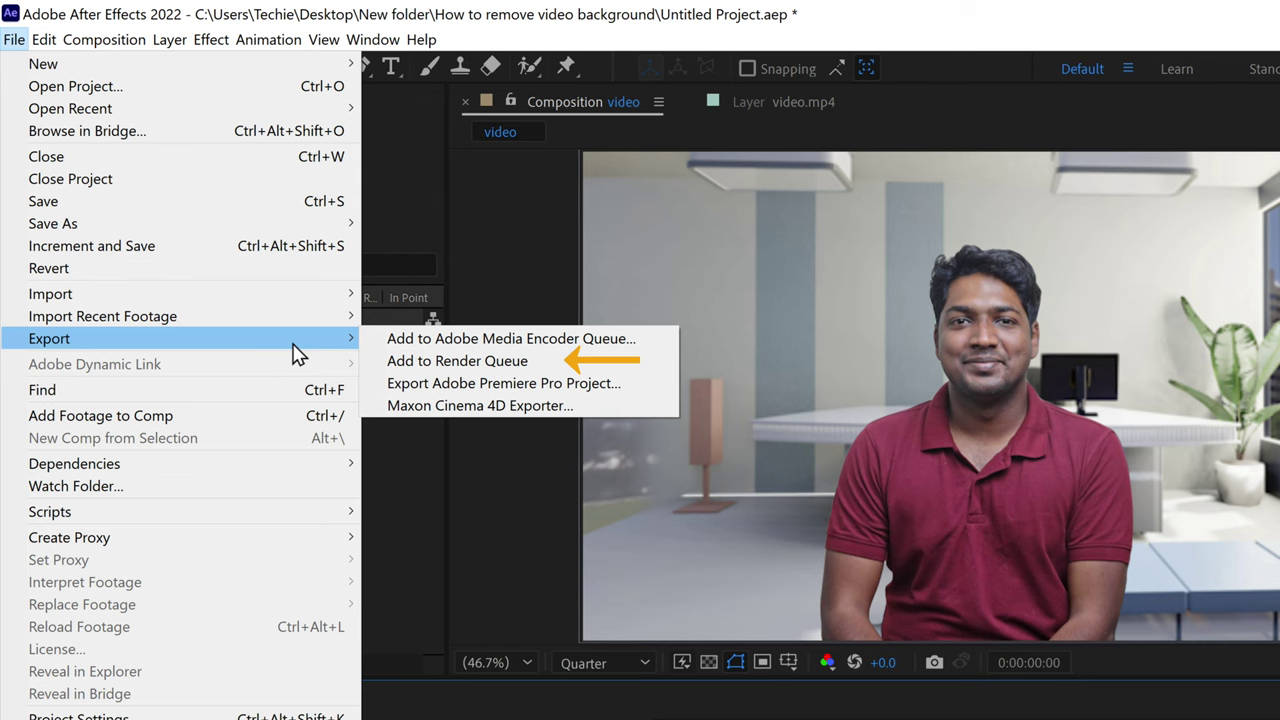
left_click(544, 360)
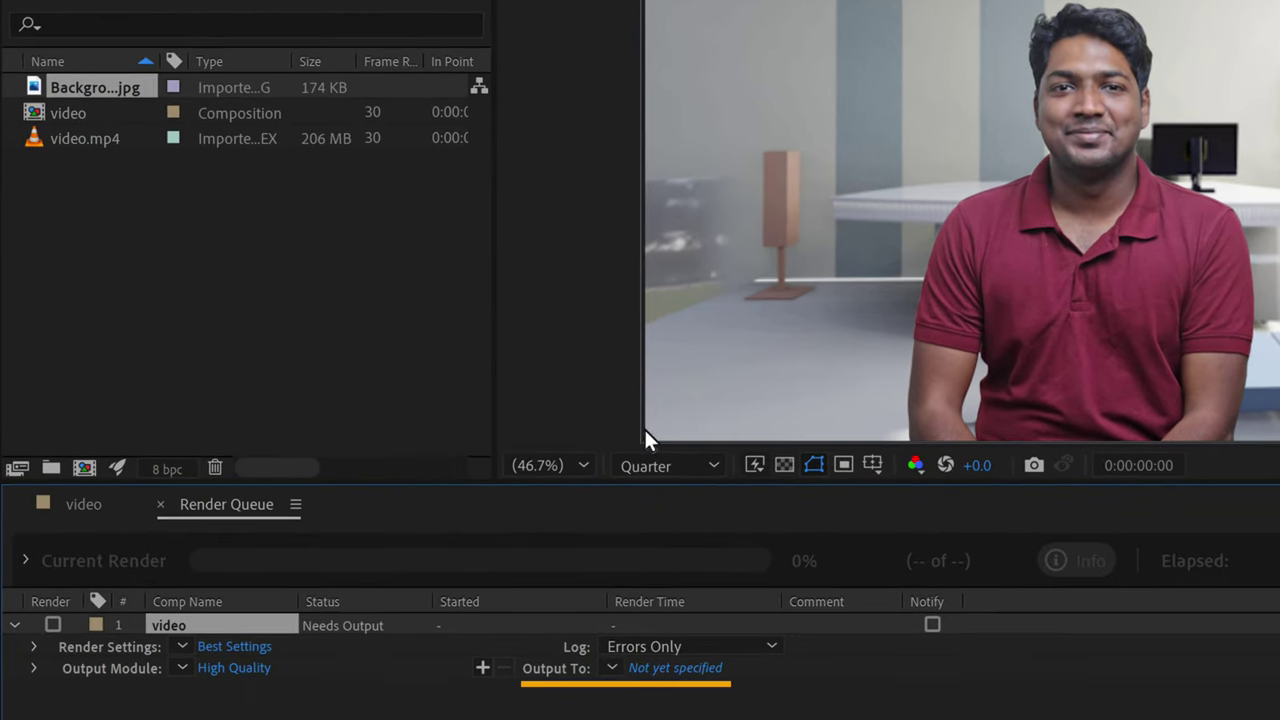
left_click(677, 668)
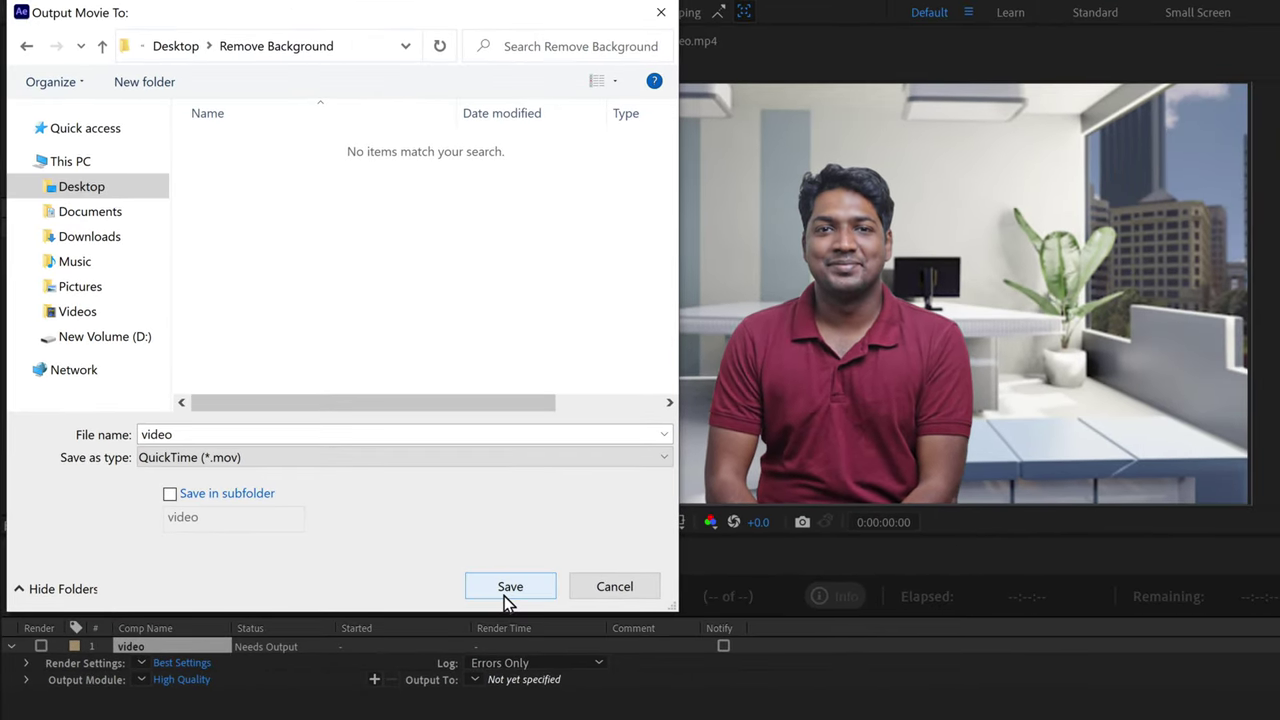
left_click(508, 587)
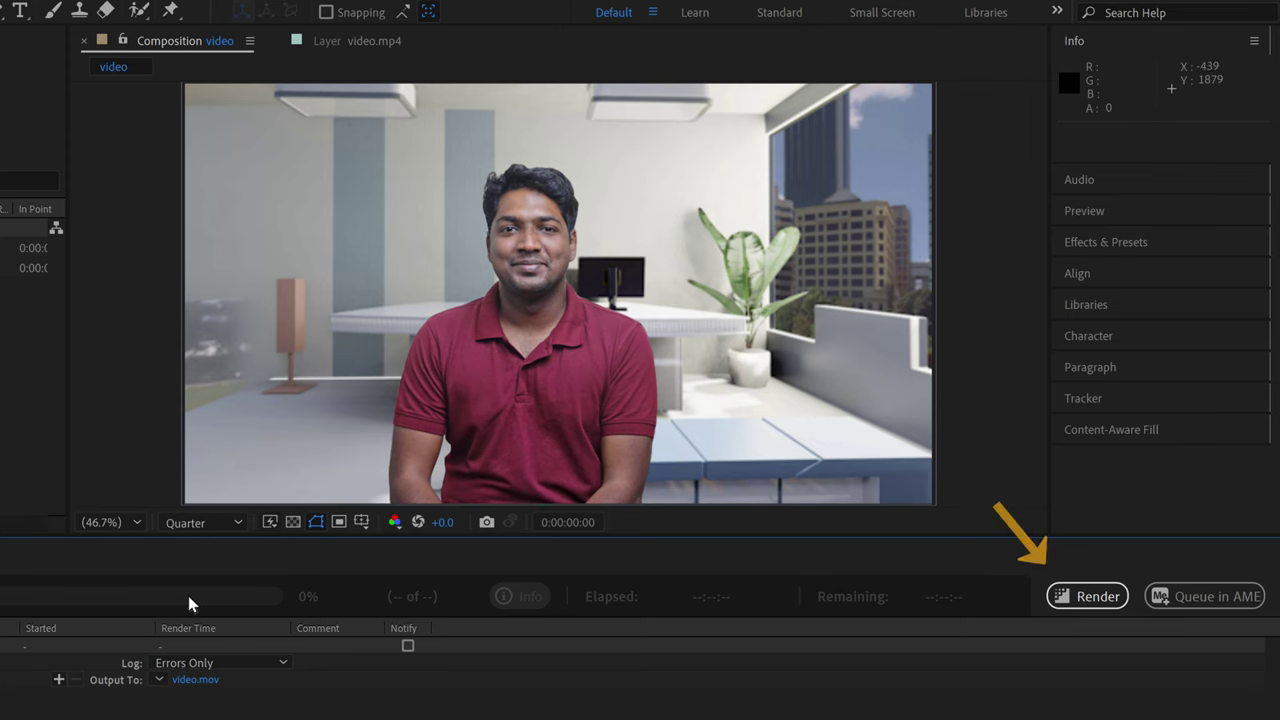
Start rendering the queued video composition to video.mov
left_click(1085, 597)
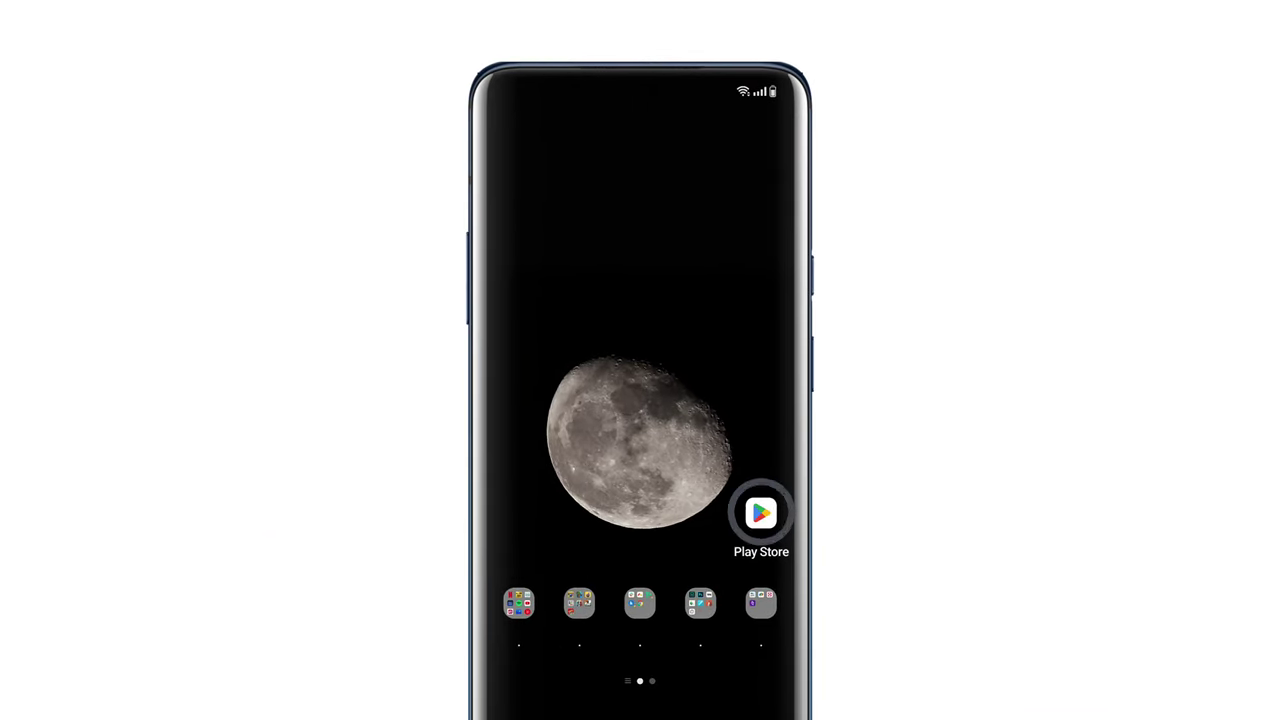
Search Play Store for 'rem video', then install and launch Remove Background From Video
left_click(761, 513)
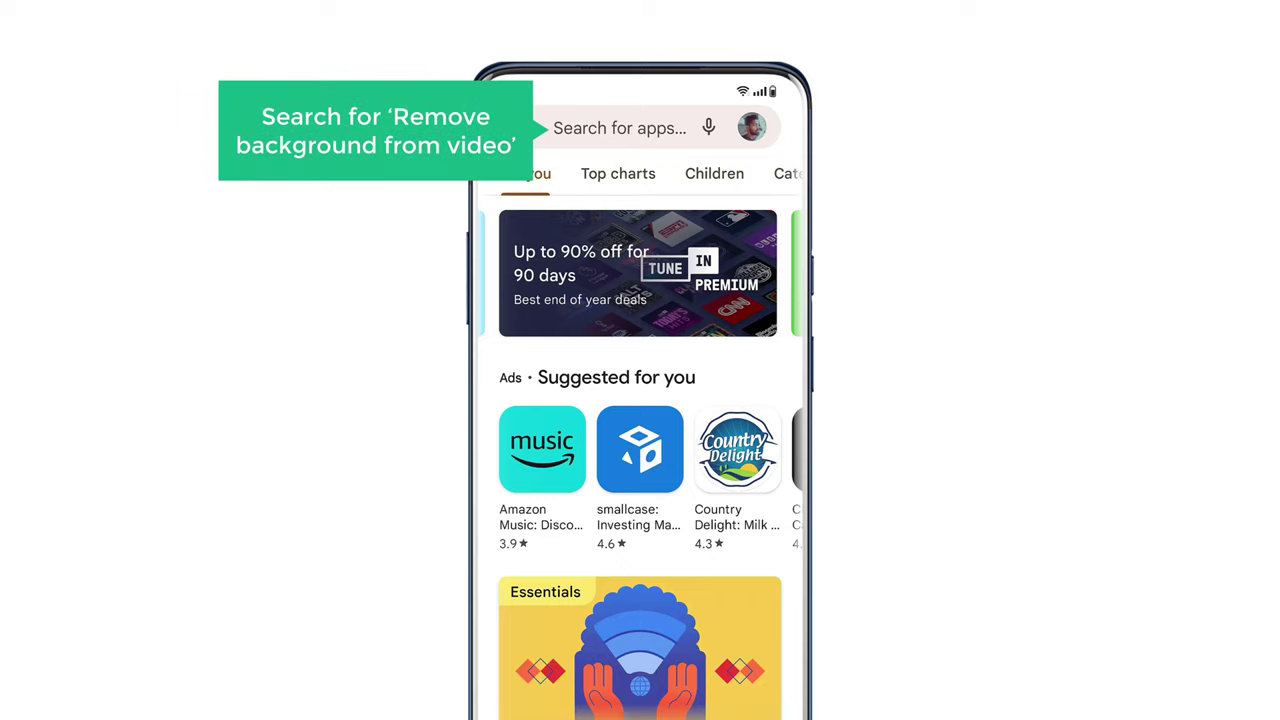
left_click(620, 128)
type("rem")
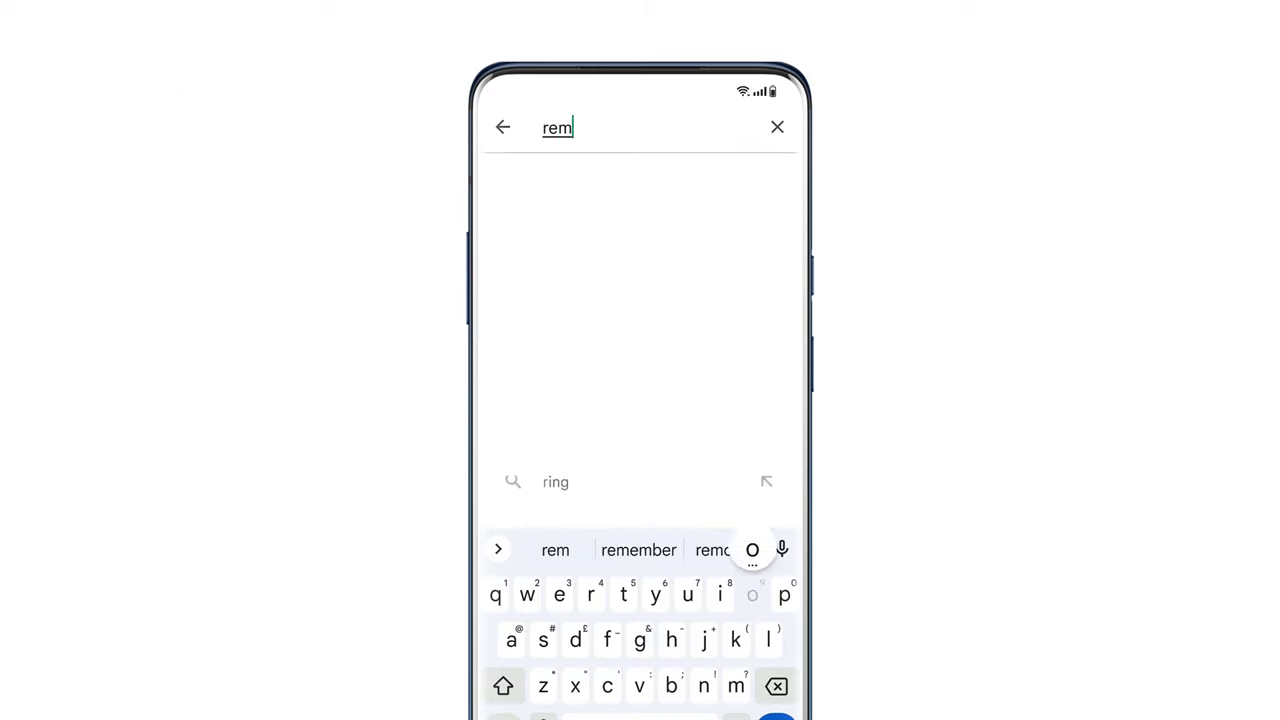
type(" video")
key("Return")
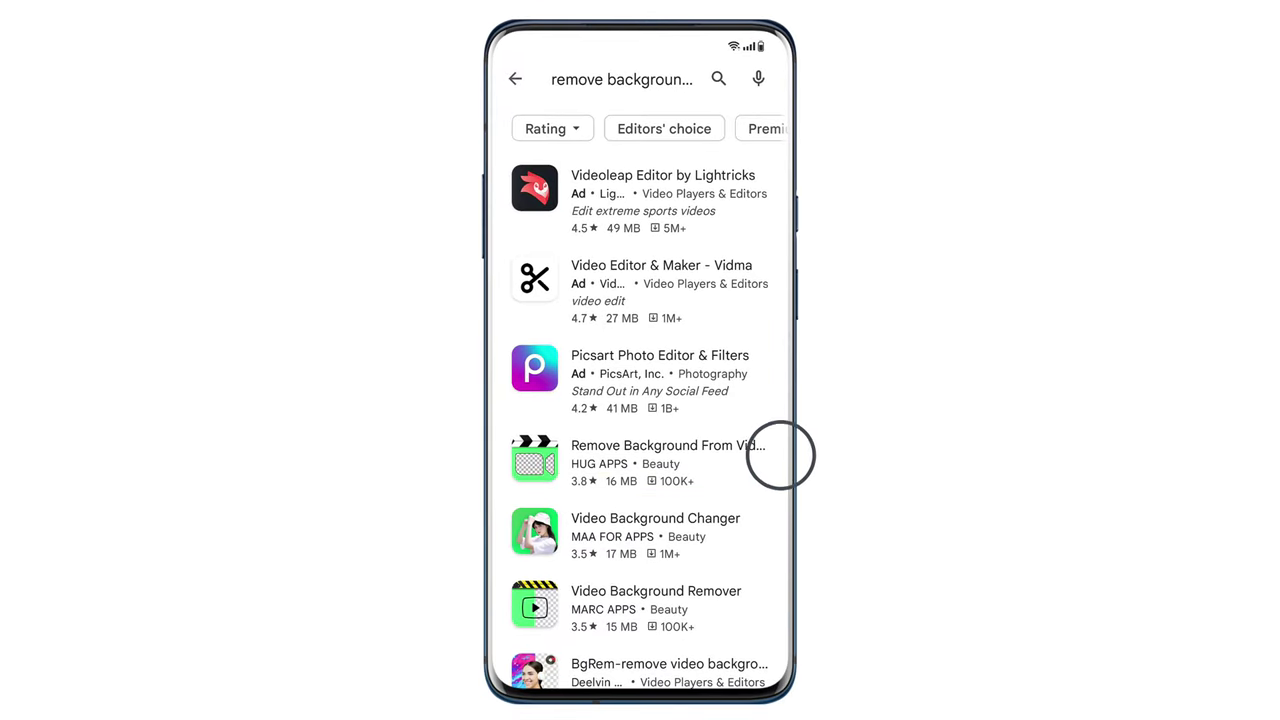
left_click(714, 462)
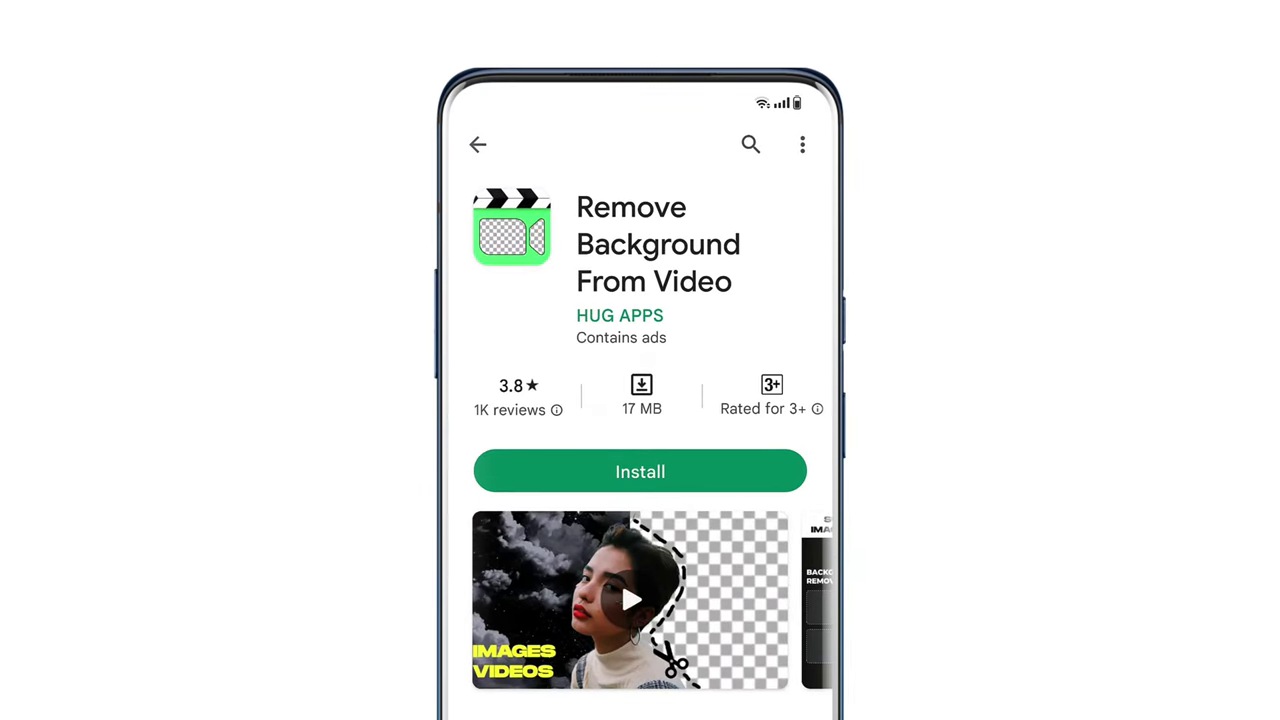
left_click(648, 470)
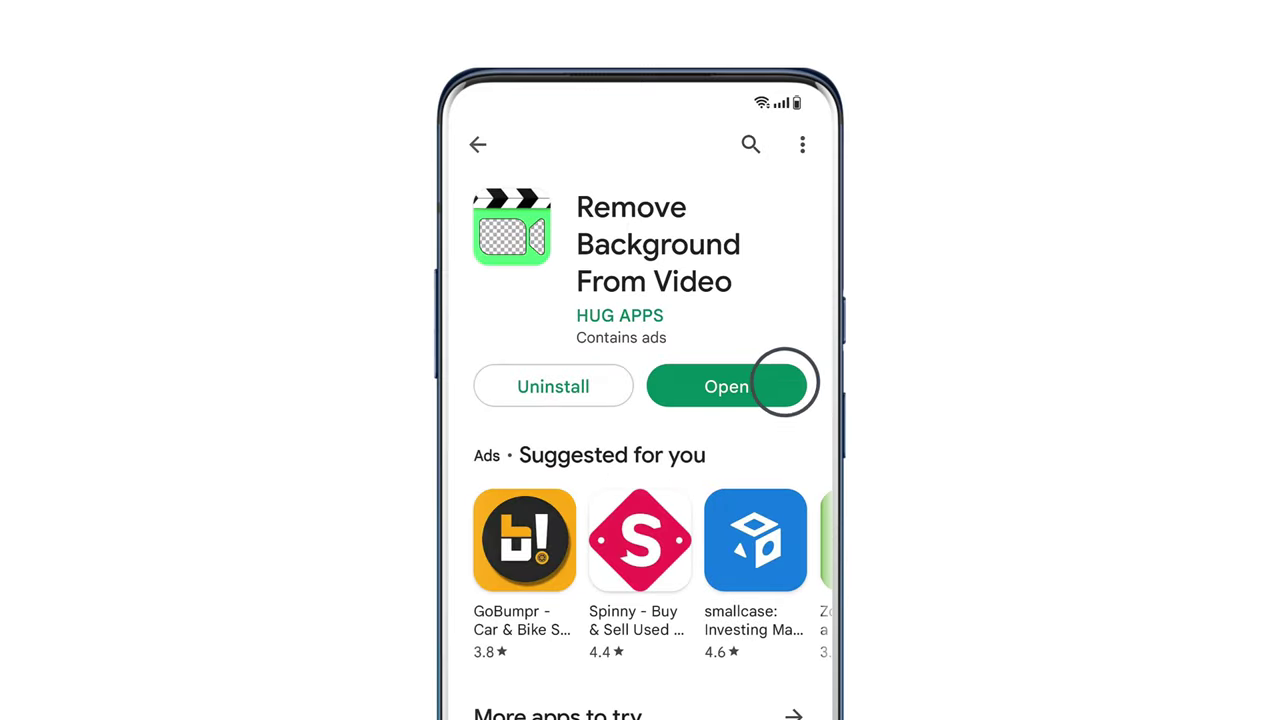
left_click(728, 386)
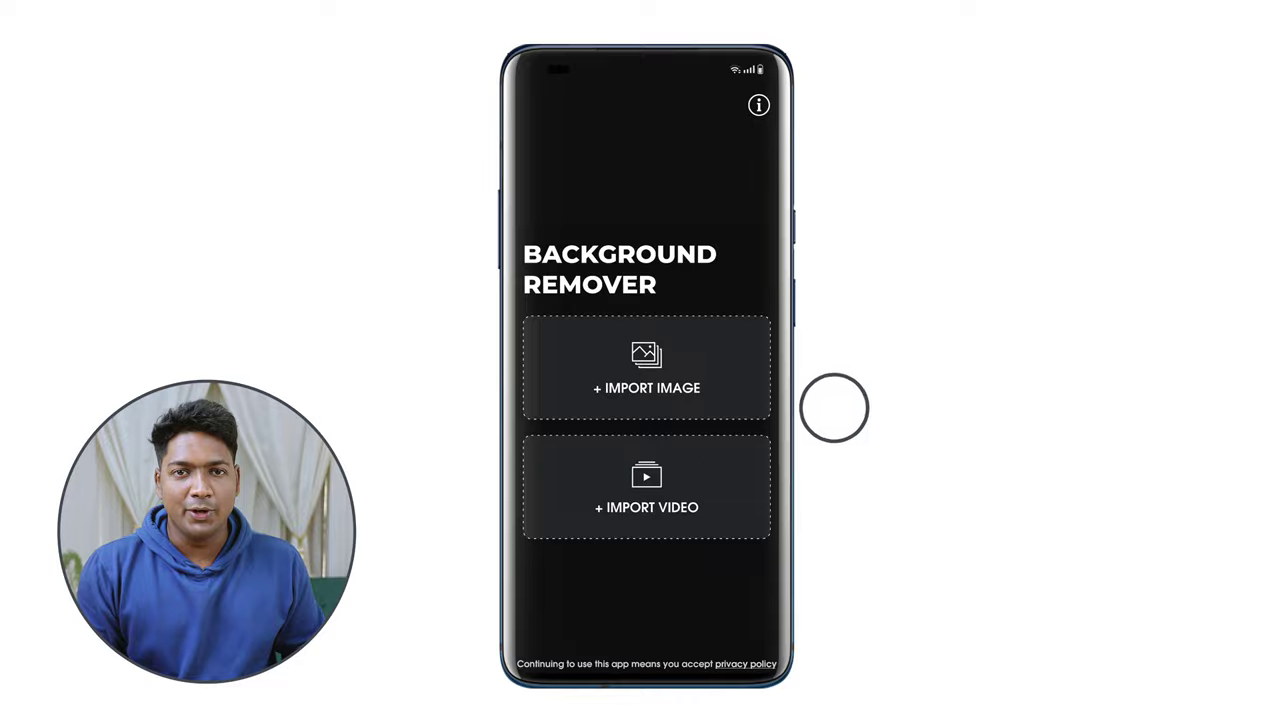
Import the talking-head clip from the video folder, allowing media access when prompted
left_click(646, 490)
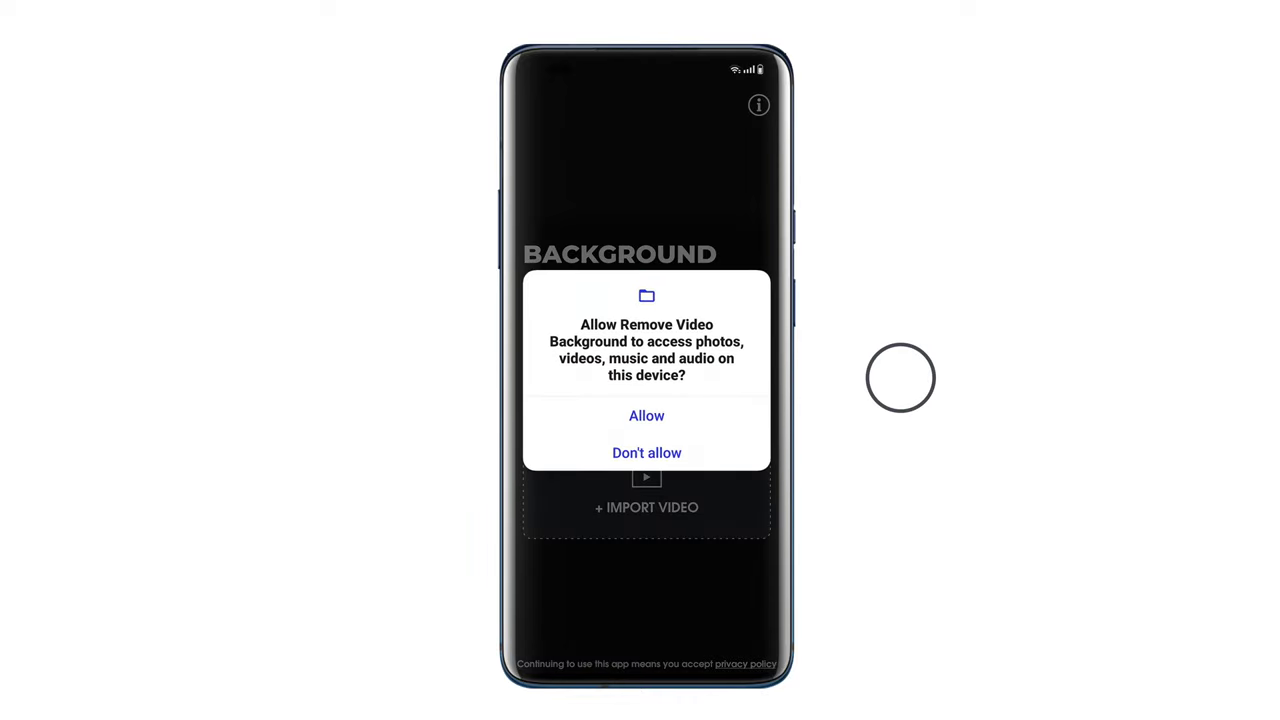
left_click(646, 415)
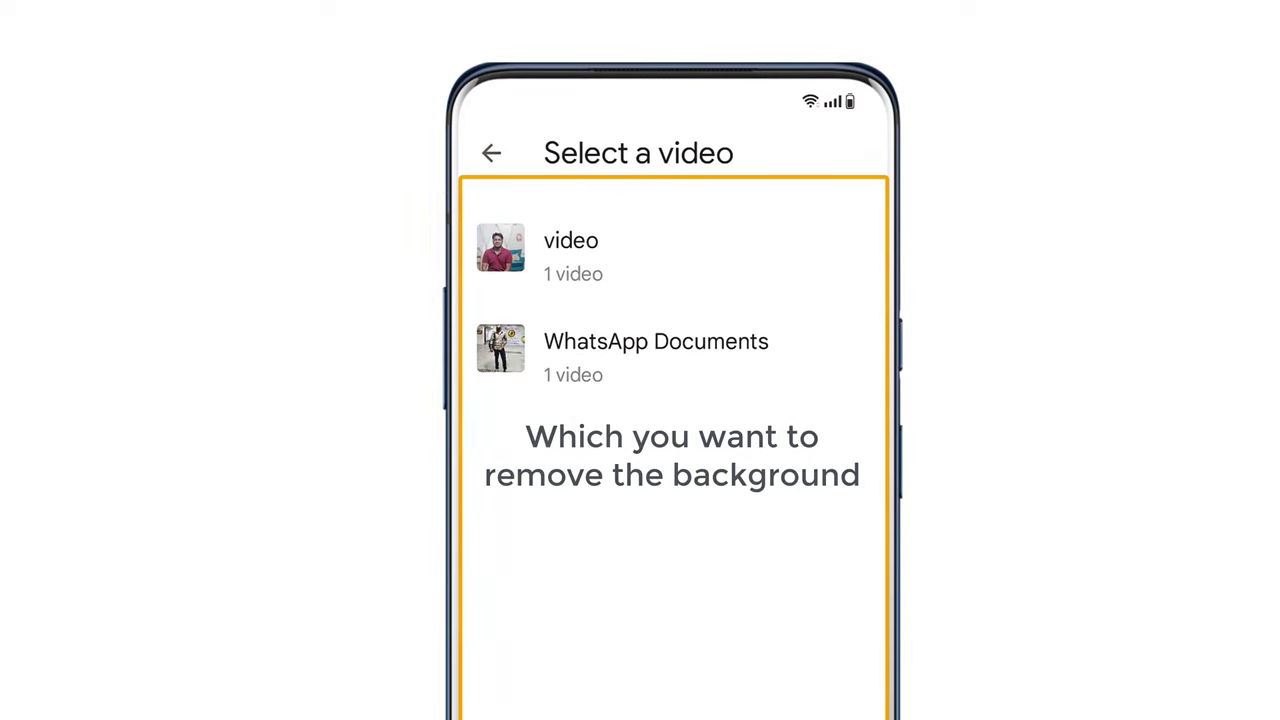
left_click(519, 250)
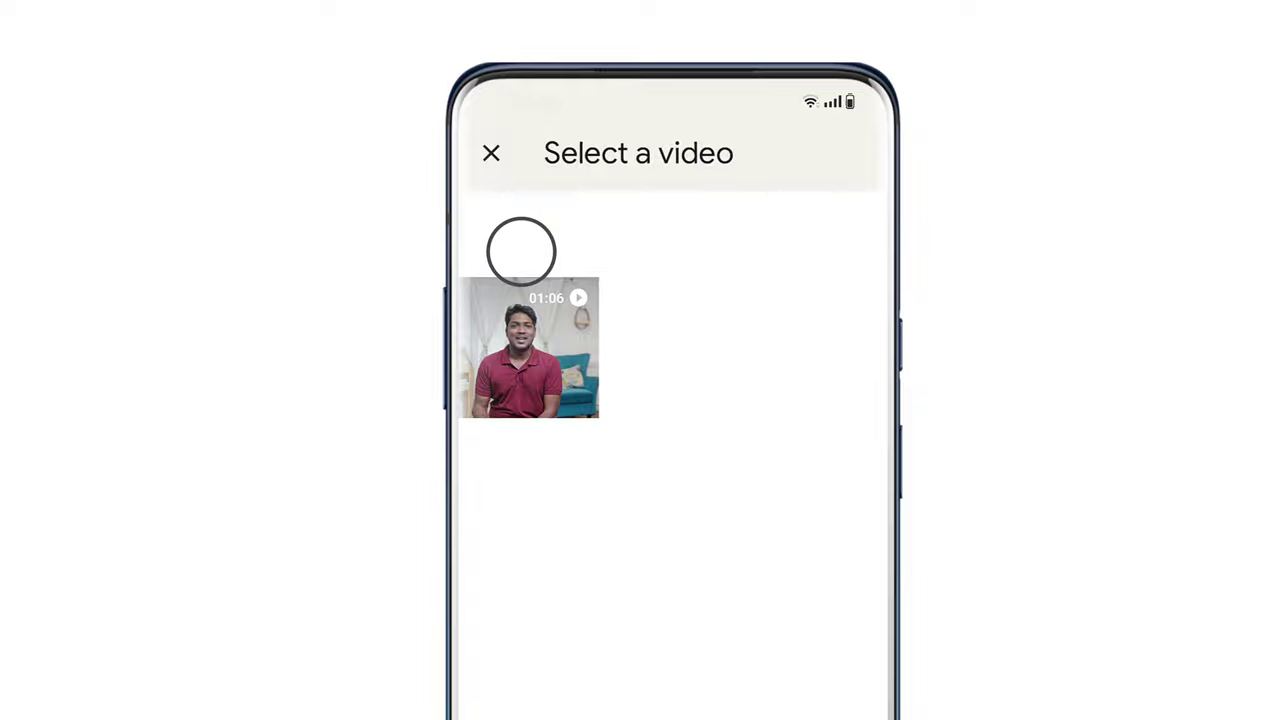
left_click(523, 349)
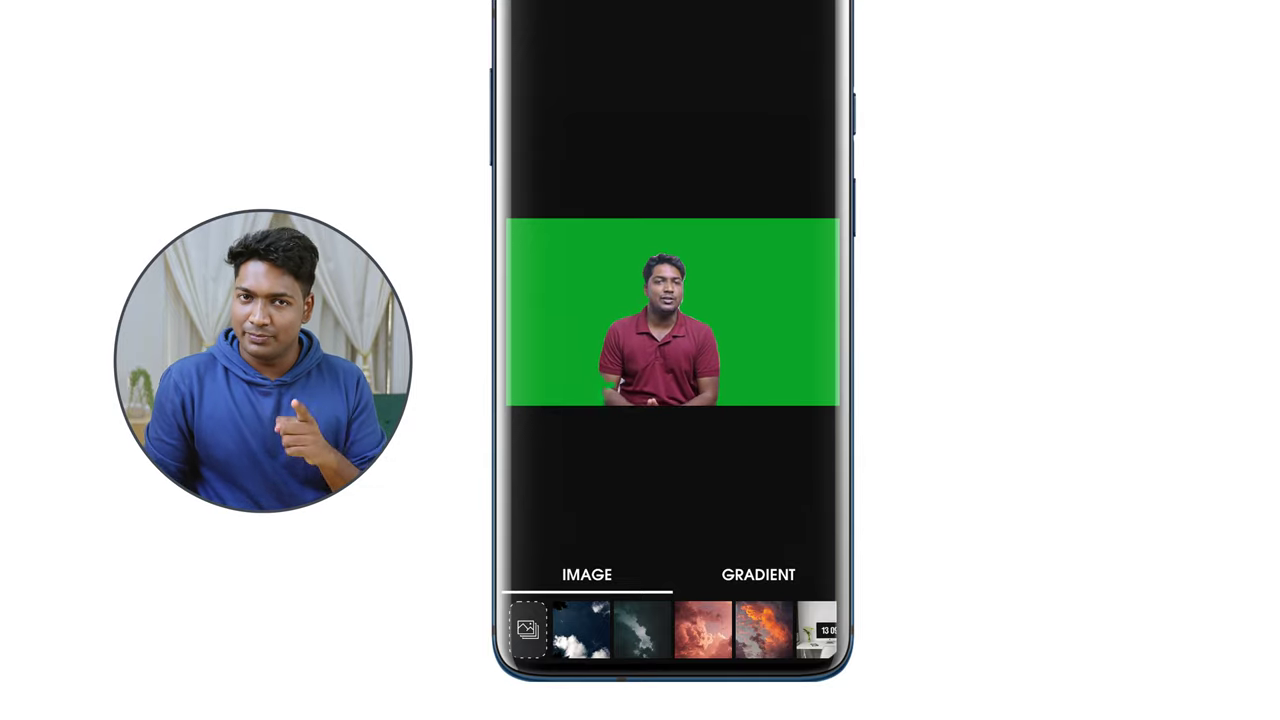
Set the office photo from the phone's background album as the video's backdrop
scroll(690, 630, "right", 1)
scroll(690, 630, "right", 2)
scroll(690, 629, "right", 3)
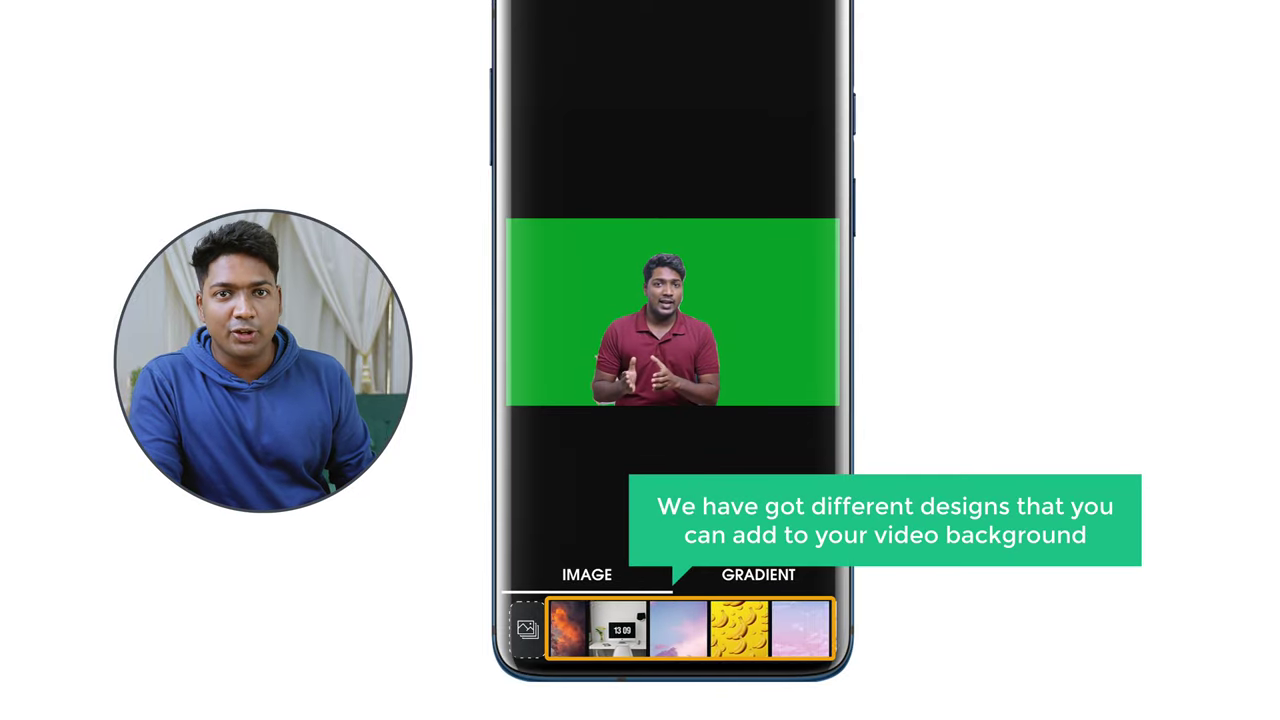
left_click_drag(928, 617, 823, 617)
left_click(672, 628)
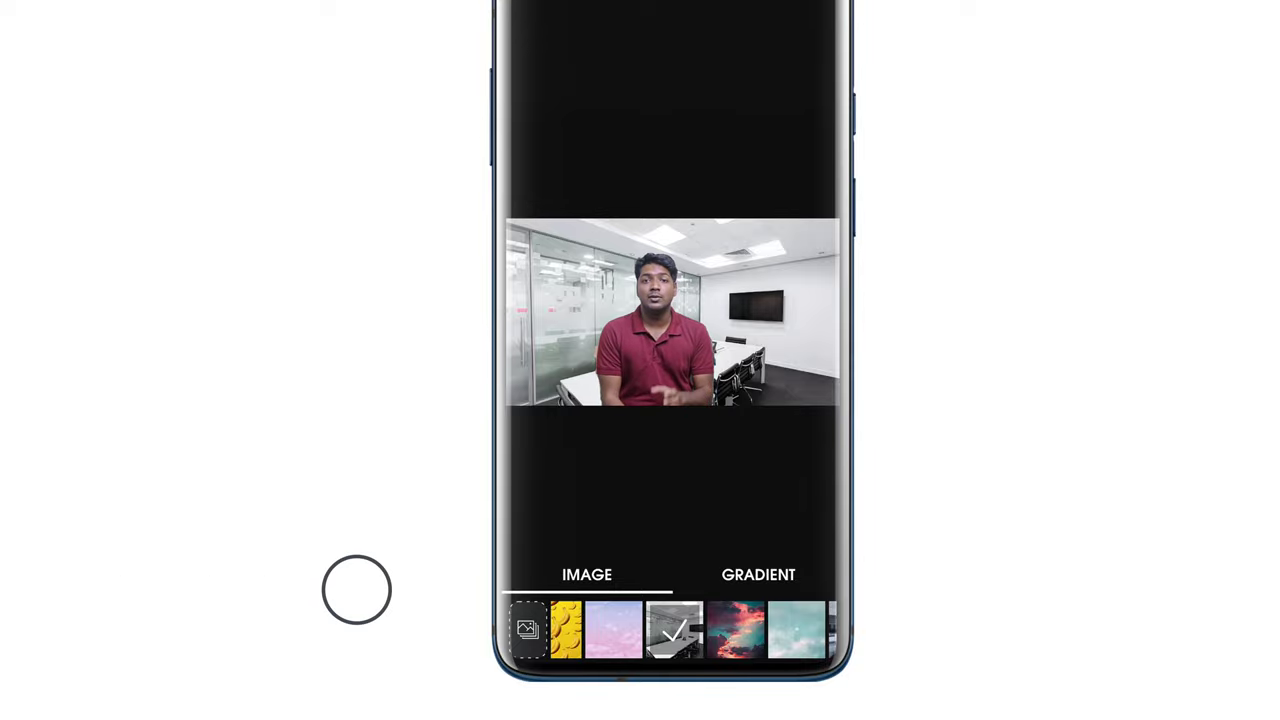
left_click(527, 628)
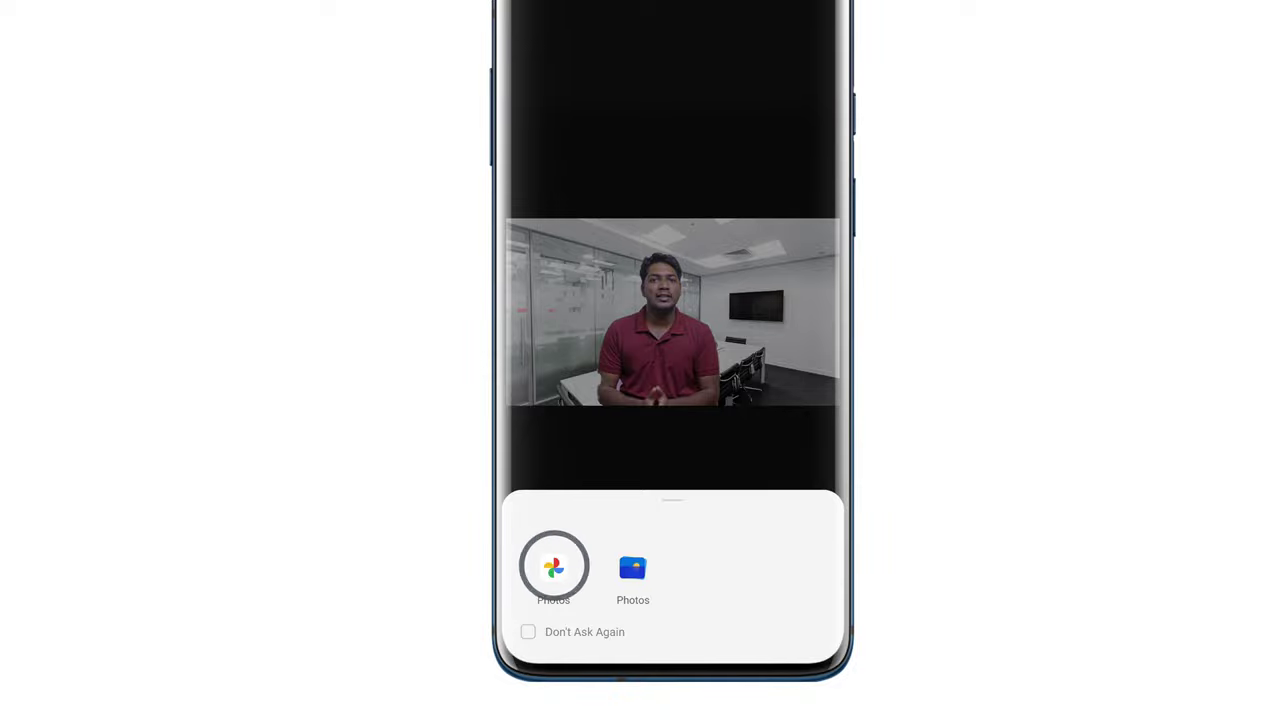
left_click(553, 566)
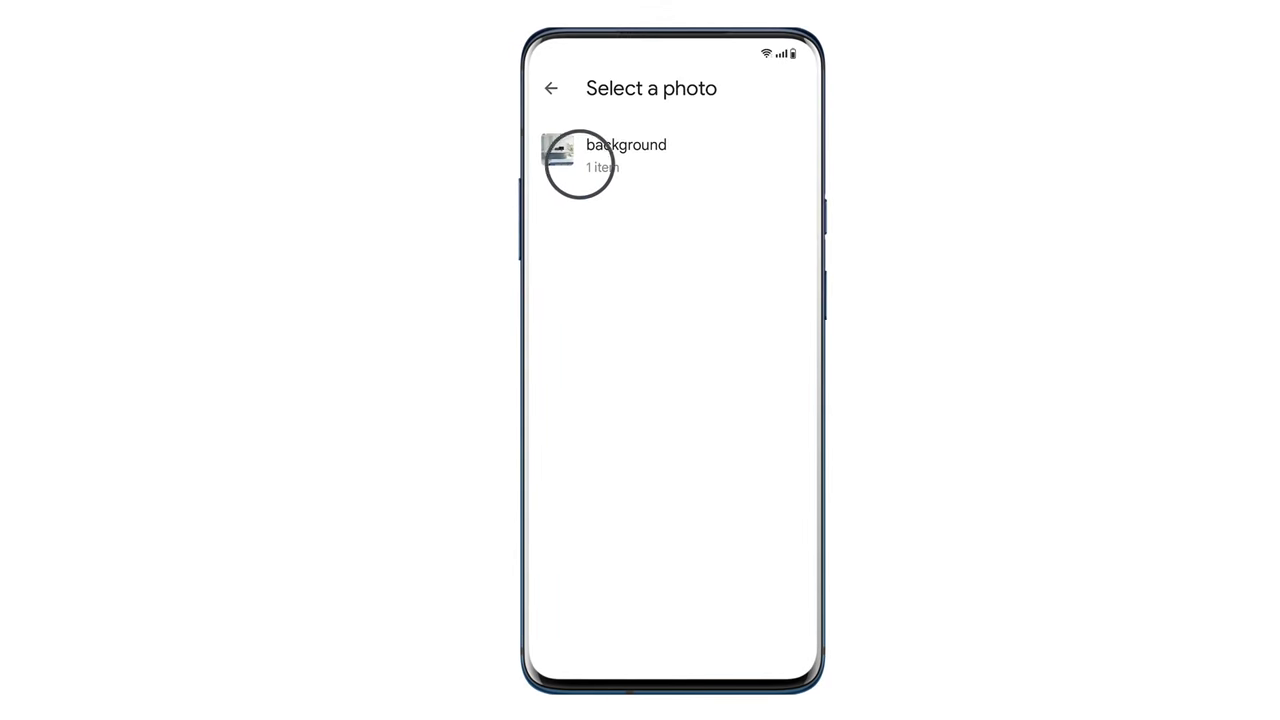
left_click(574, 166)
left_click(580, 215)
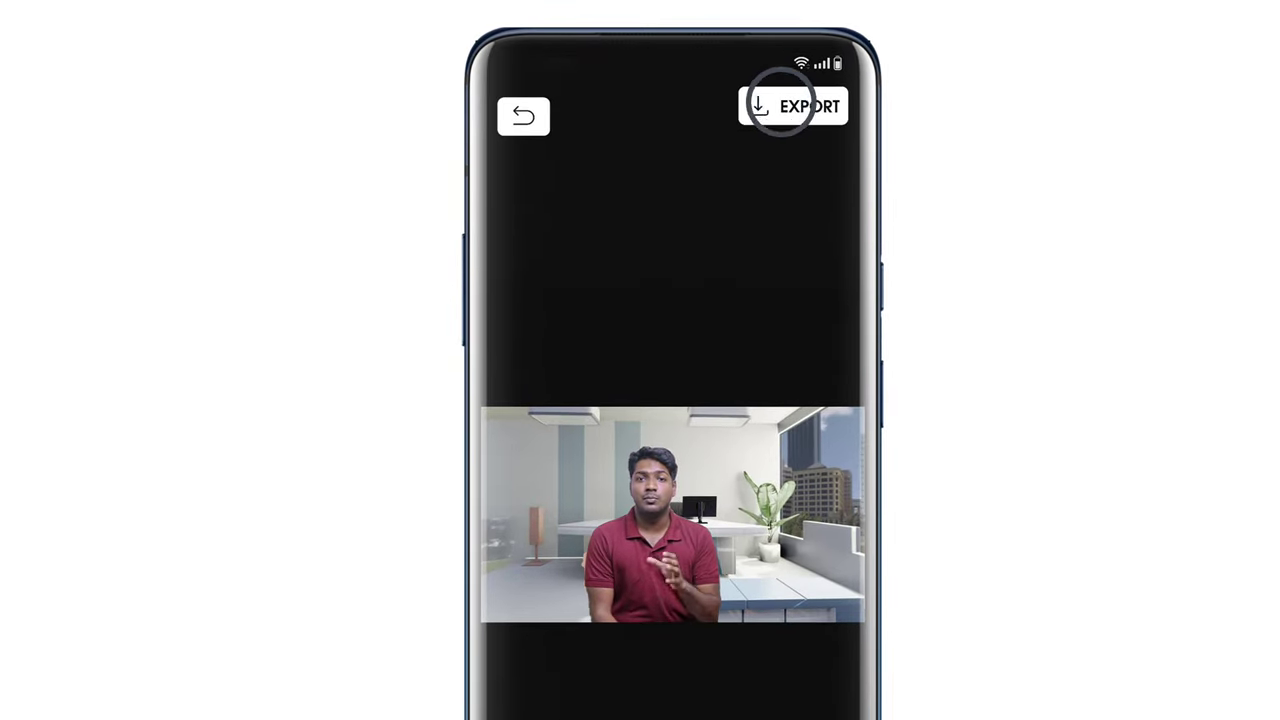
Export the video and play the saved clip from the RemoveVideoBackground album
left_click(779, 103)
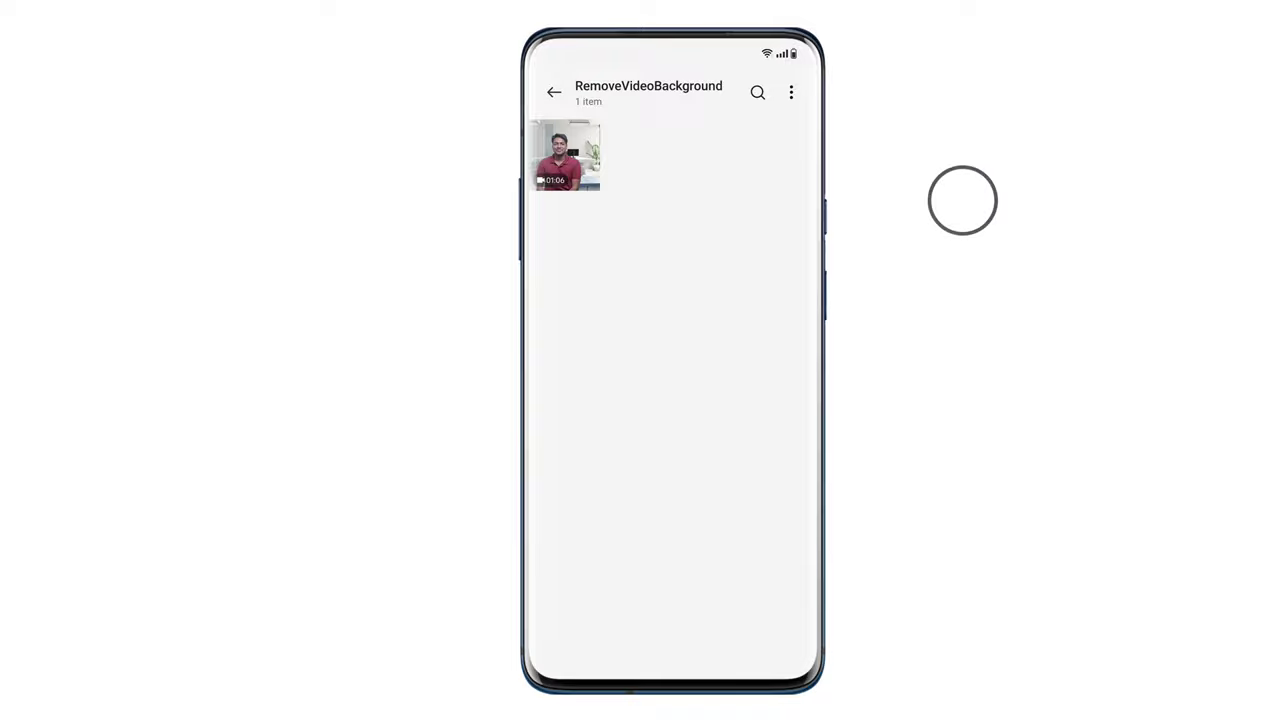
left_click(565, 156)
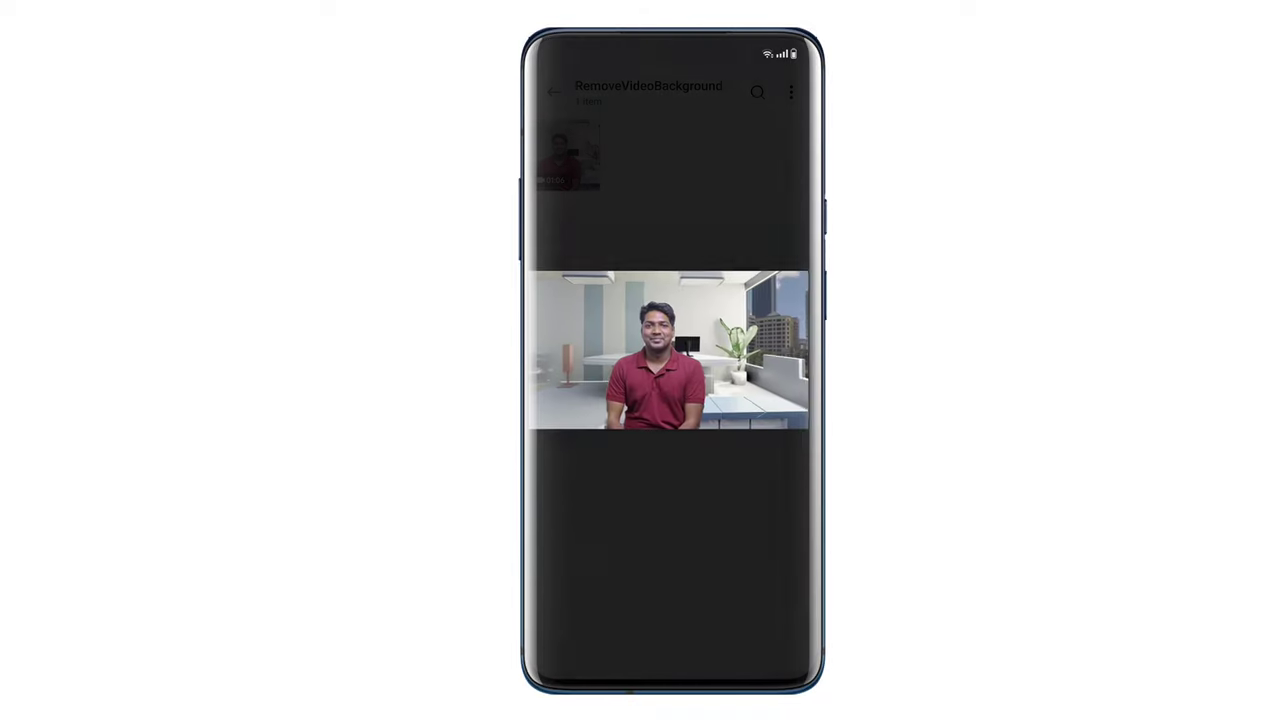